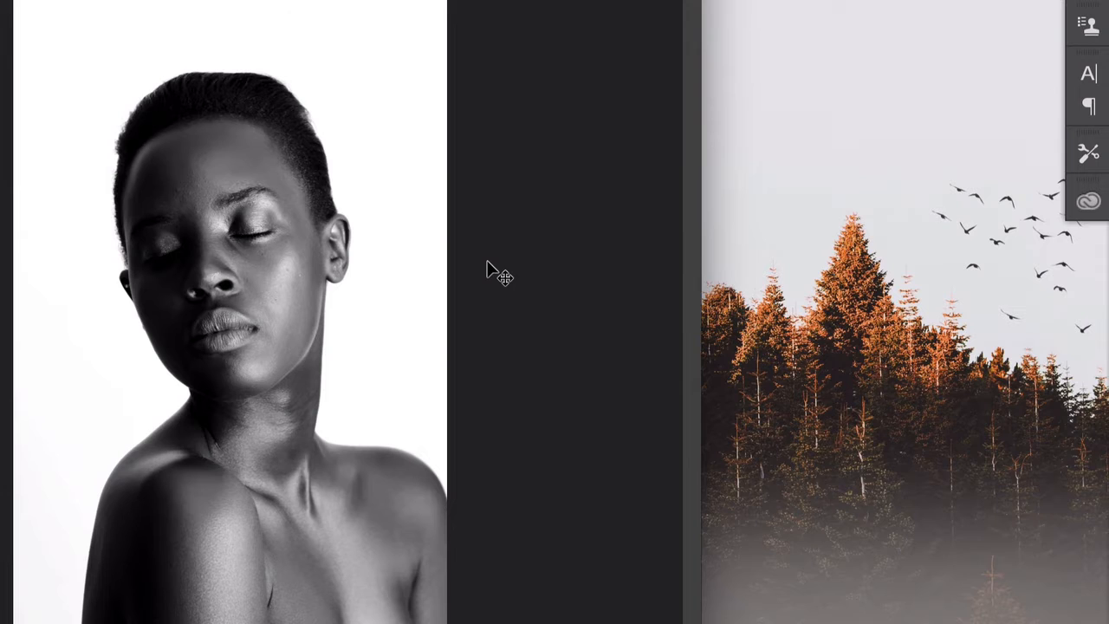
# - Convert the portrait photo's locked background into a regular layer named Layer 0
pyautogui.click(764, 263)
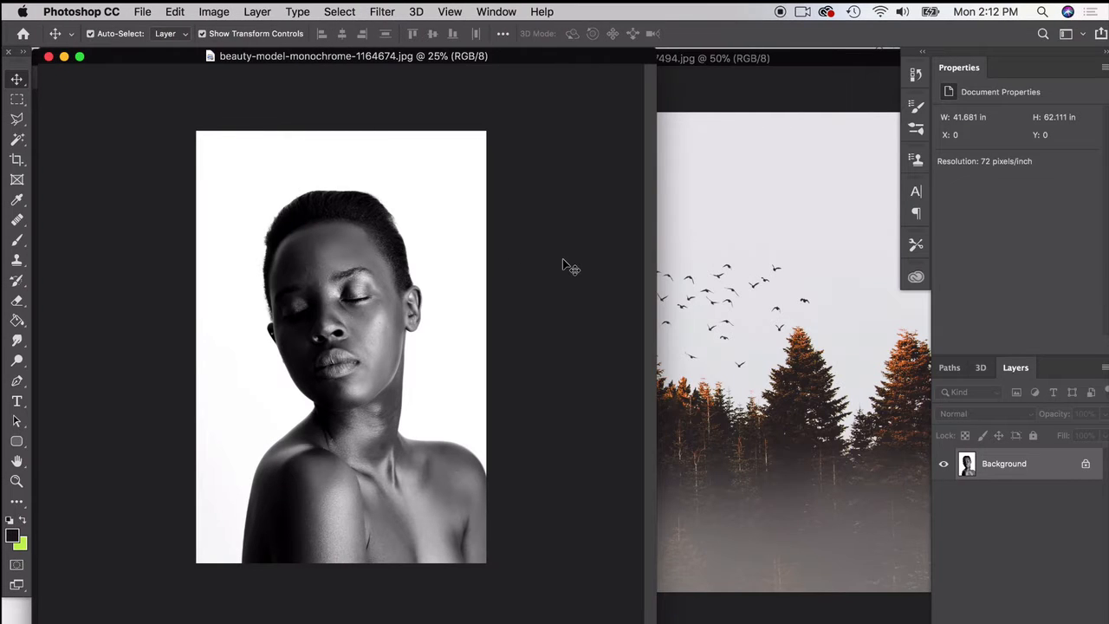
pyautogui.doubleClick(1056, 475)
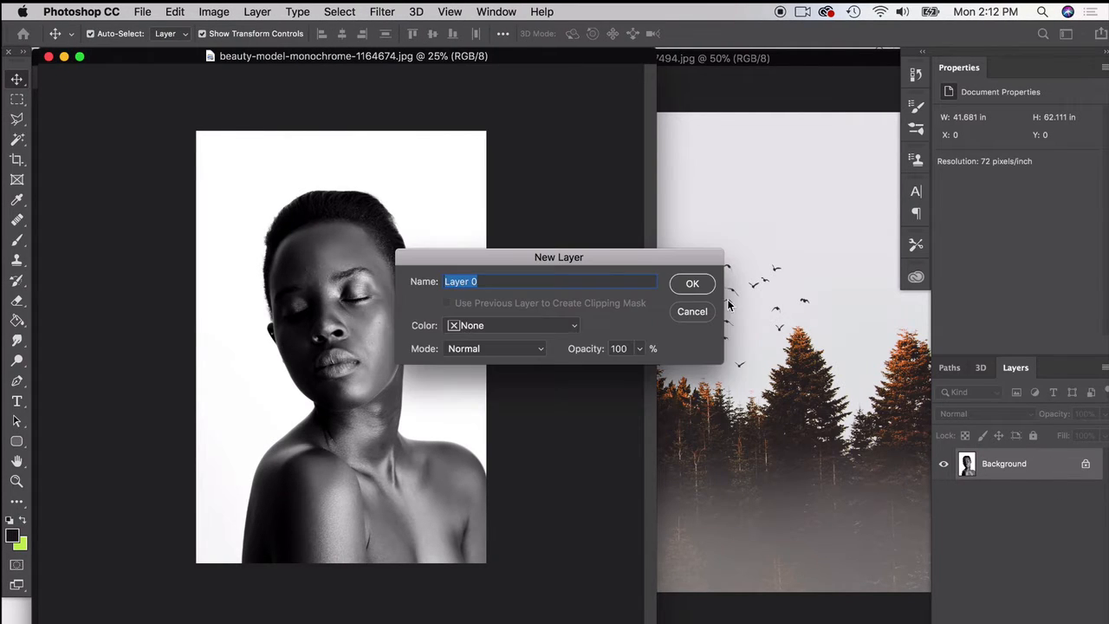
pyautogui.click(708, 287)
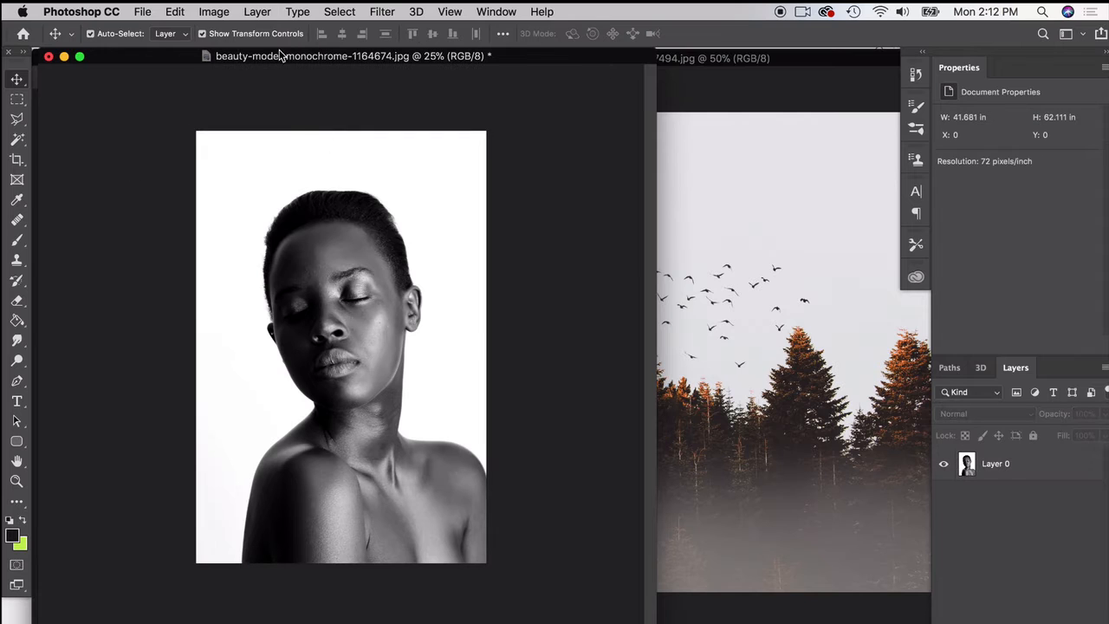
# - Resize the portrait image to a width of 2500 pixels with the proportions linked
pyautogui.click(206, 9)
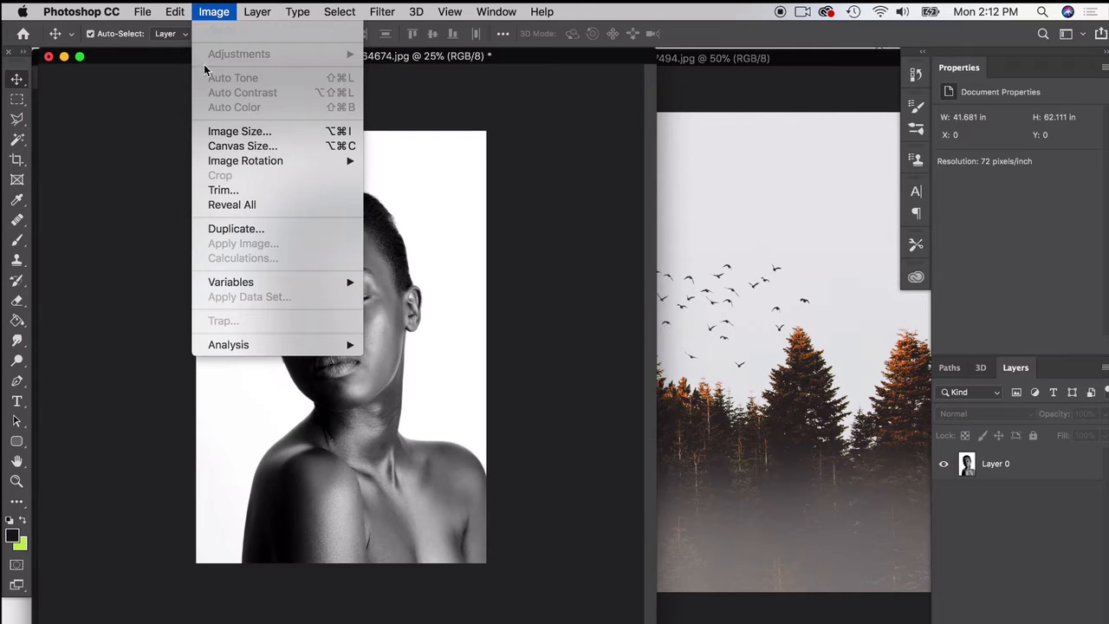
pyautogui.click(275, 134)
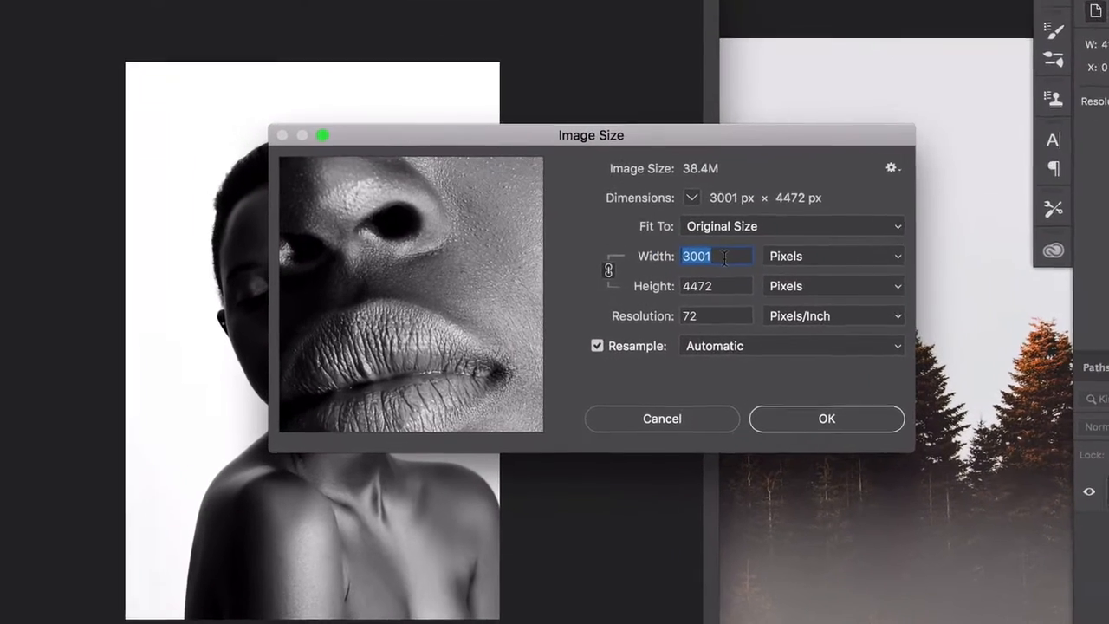
pyautogui.write('2500')
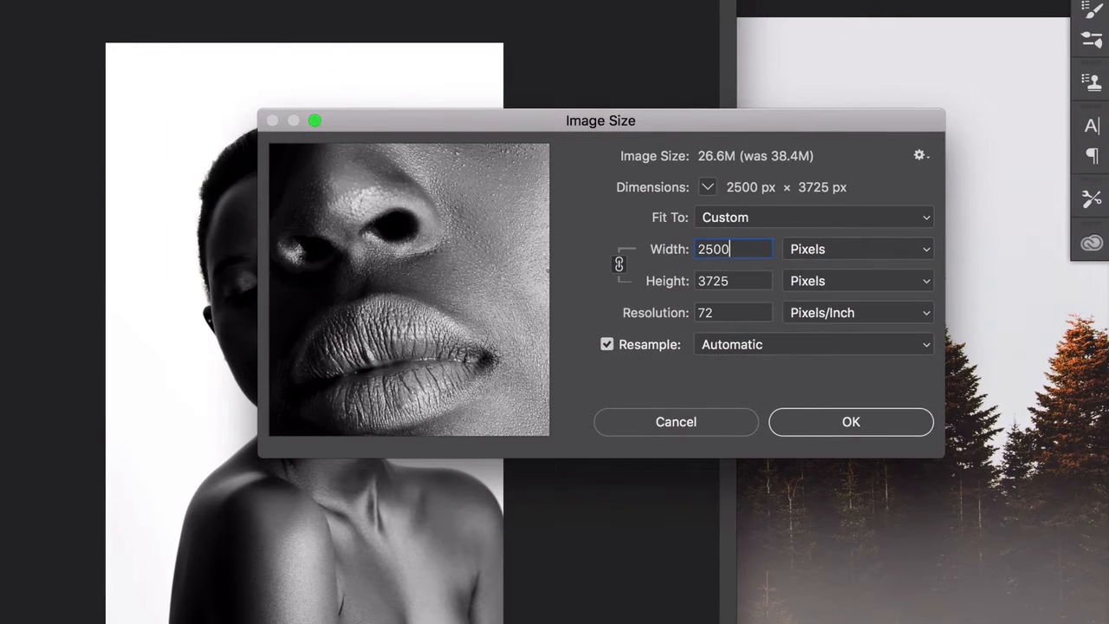
pyautogui.press('Return')
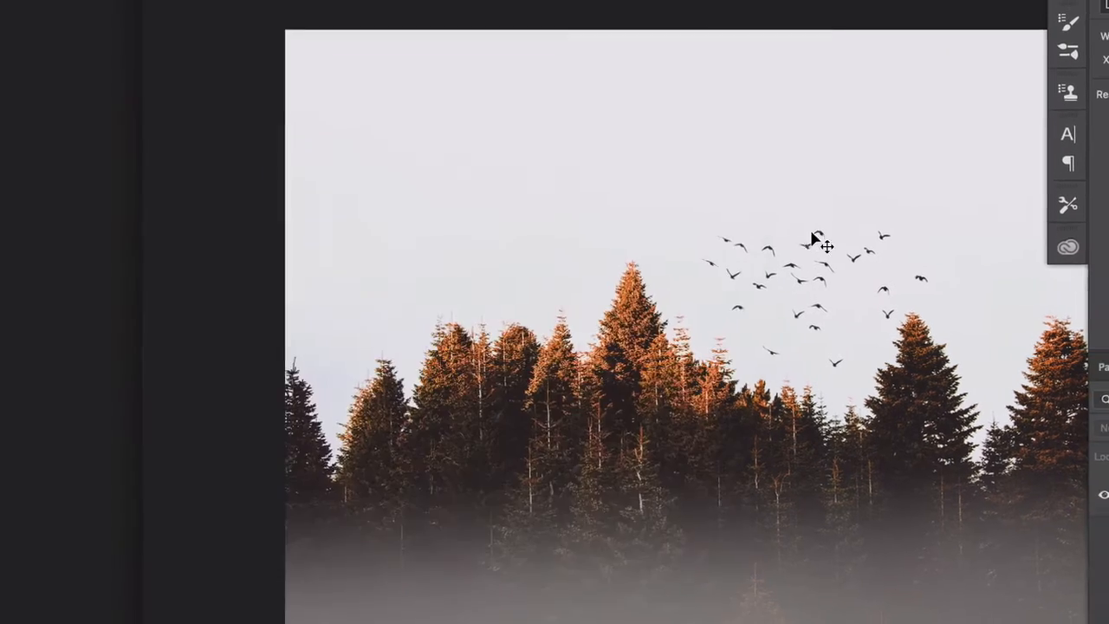
# - Move the forest photo's window clear of the portrait and copy the forest image into the portrait document as a new layer
pyautogui.moveTo(403, 57); pyautogui.dragTo(564, 69)
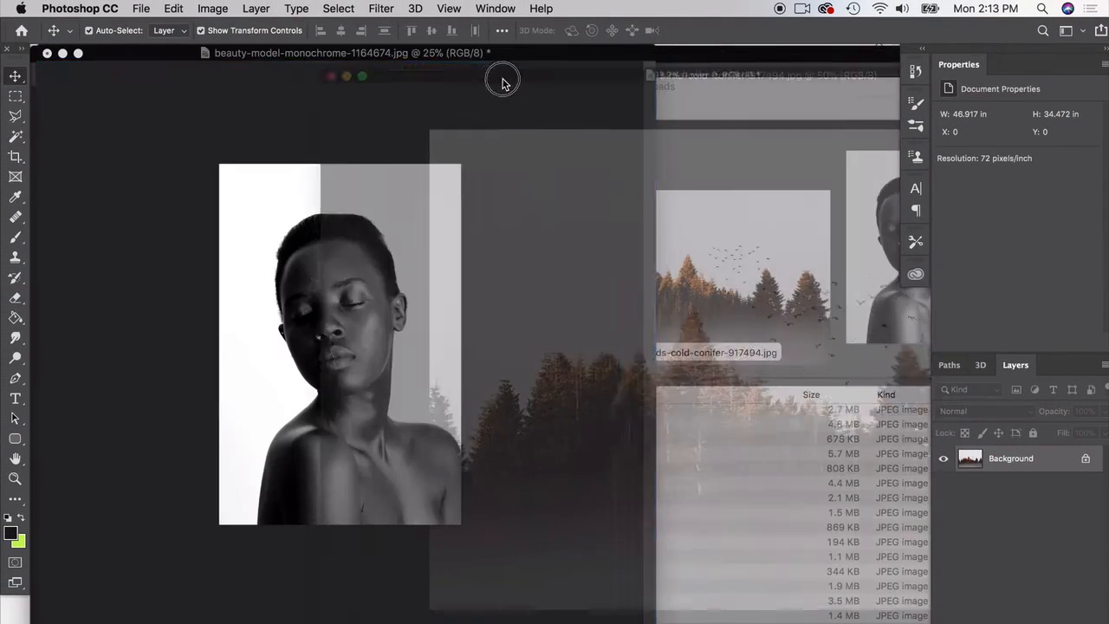
pyautogui.moveTo(502, 81)
pyautogui.mouseDown()
pyautogui.moveTo(488, 95)
pyautogui.moveTo(401, 102)
pyautogui.moveTo(502, 99)
pyautogui.mouseUp()
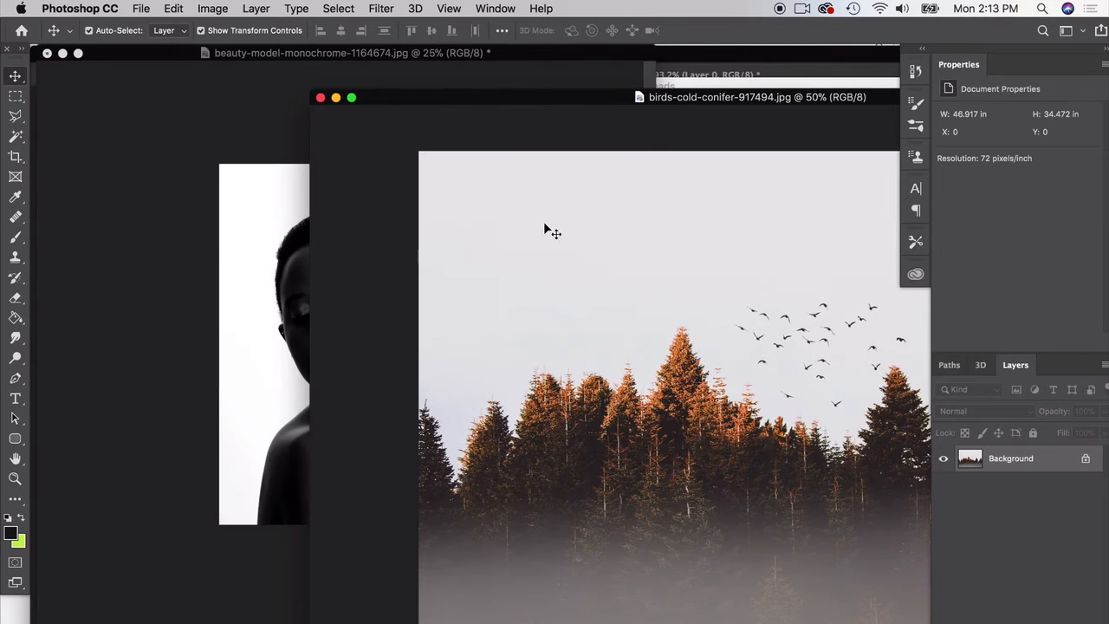
pyautogui.moveTo(545, 231); pyautogui.dragTo(262, 240)
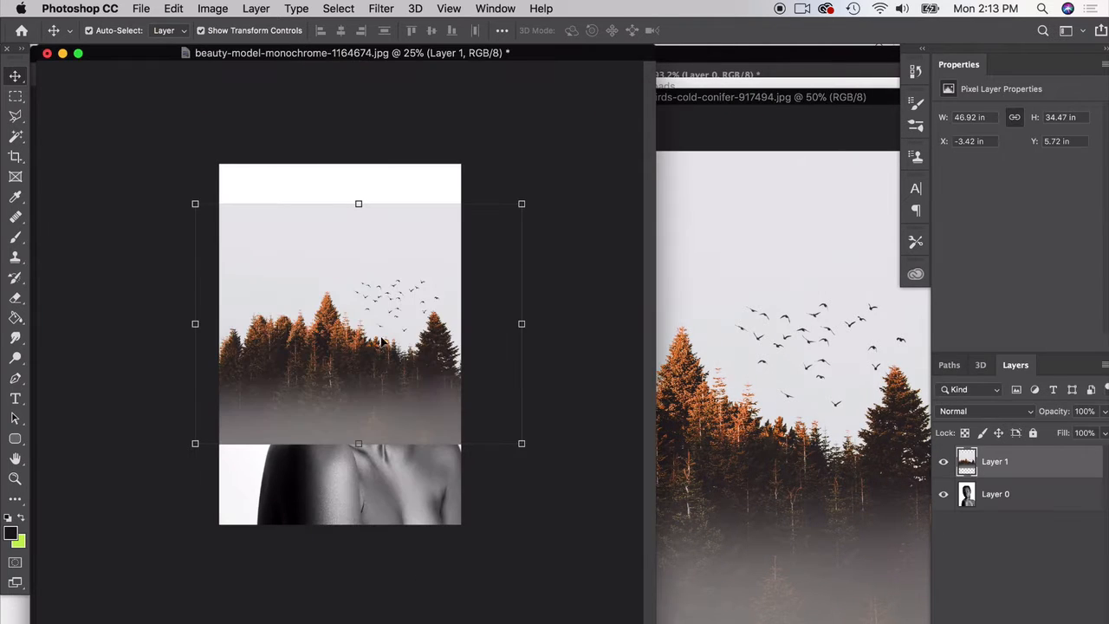
# - Widen the portrait document's window and move the forest layer up until it sits just below the canvas's upper edge
pyautogui.moveTo(643, 619); pyautogui.dragTo(905, 619)
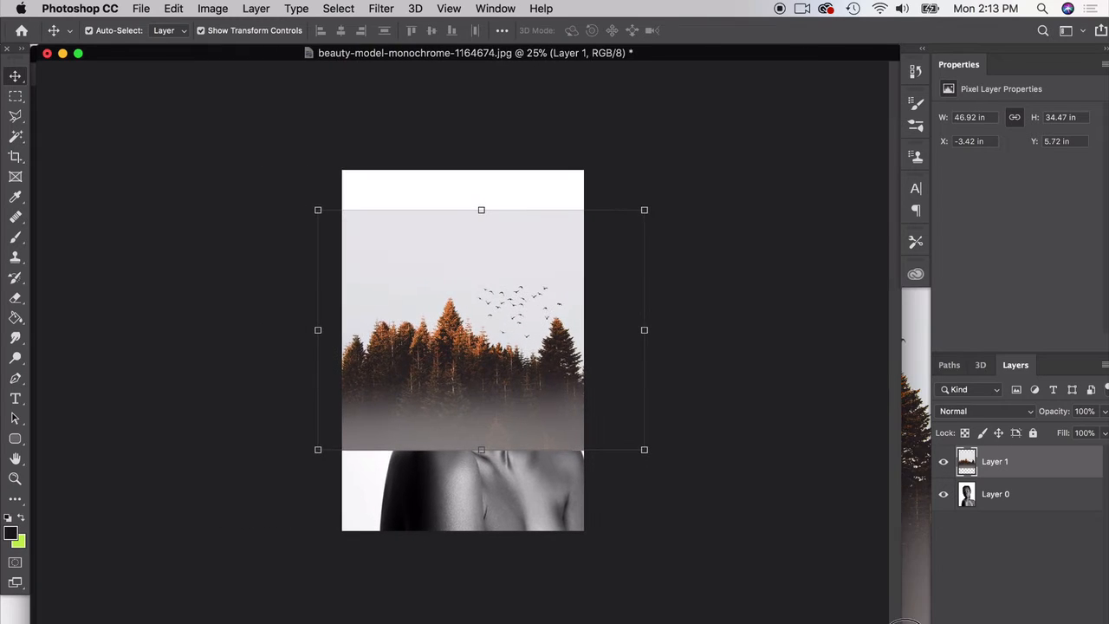
pyautogui.click(782, 321)
pyautogui.moveTo(423, 326)
pyautogui.mouseDown()
pyautogui.moveTo(379, 368)
pyautogui.moveTo(433, 312)
pyautogui.moveTo(437, 363)
pyautogui.moveTo(368, 347)
pyautogui.moveTo(395, 339)
pyautogui.moveTo(384, 338)
pyautogui.moveTo(455, 282)
pyautogui.moveTo(474, 368)
pyautogui.moveTo(408, 309)
pyautogui.moveTo(421, 315)
pyautogui.moveTo(414, 328)
pyautogui.mouseUp()
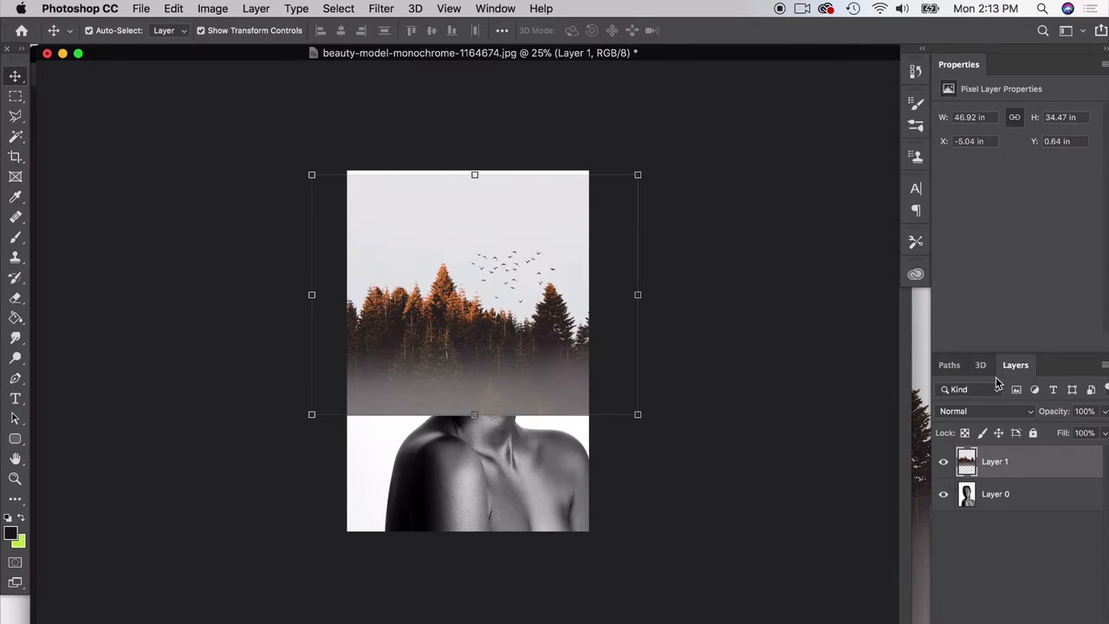
# - Place the layer list beside the canvas and set the forest layer's blend mode to Lighten
pyautogui.moveTo(1007, 374); pyautogui.dragTo(702, 183)
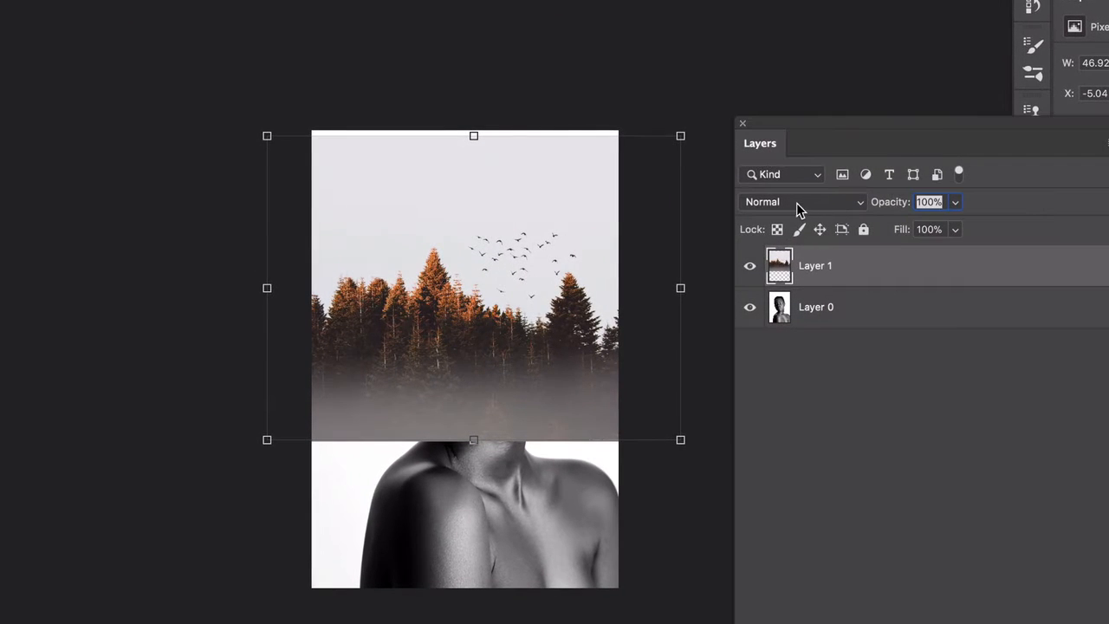
pyautogui.click(802, 205)
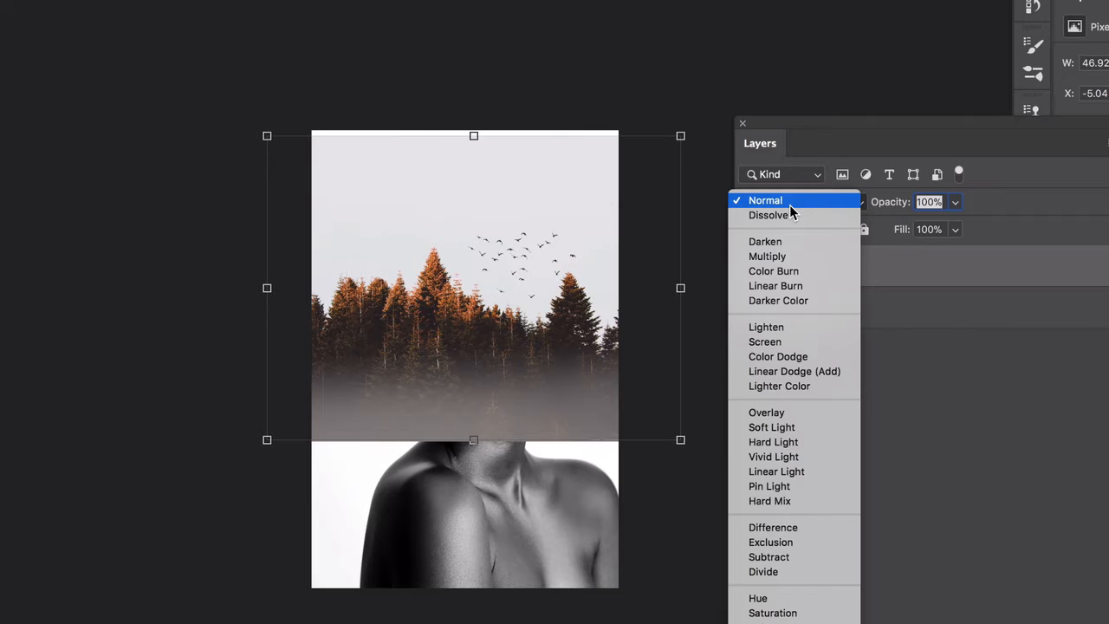
pyautogui.click(773, 329)
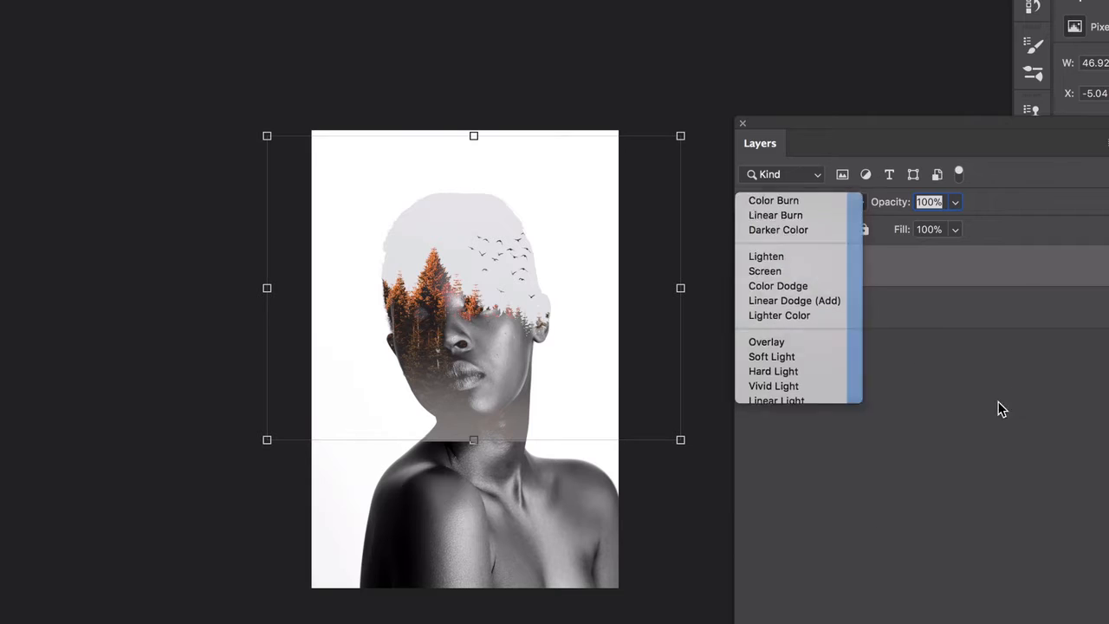
pyautogui.click(253, 148)
# - Reposition the forest layer, keeping Lighten blending, so the birds fill the crown and trees rise at both sides of the head
pyautogui.scroll(6, 535, 391)
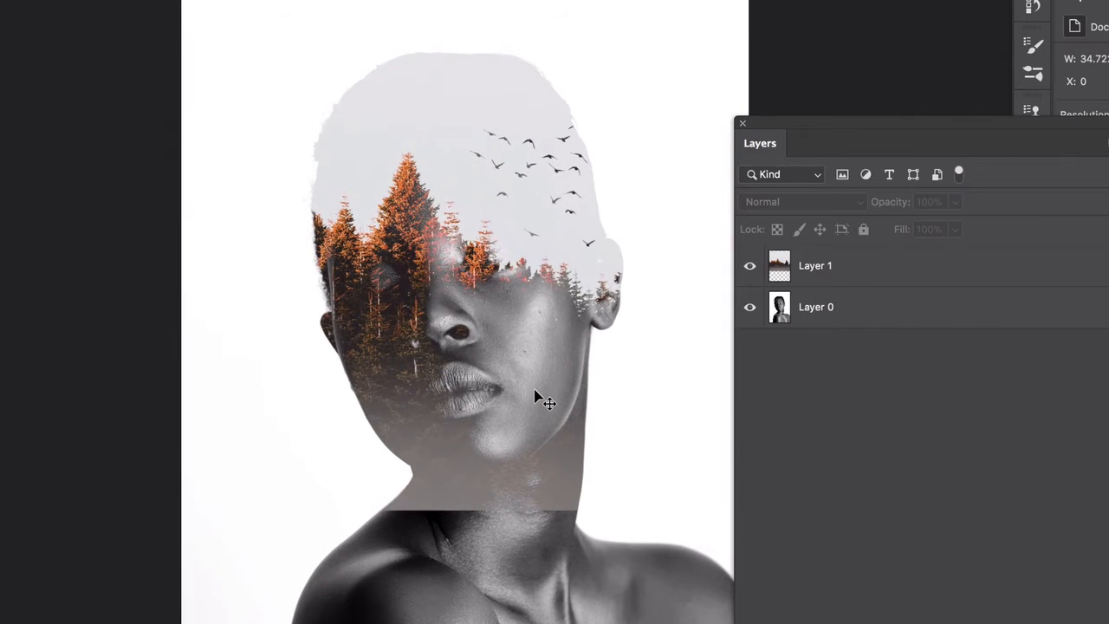
pyautogui.moveTo(526, 422); pyautogui.dragTo(463, 391)
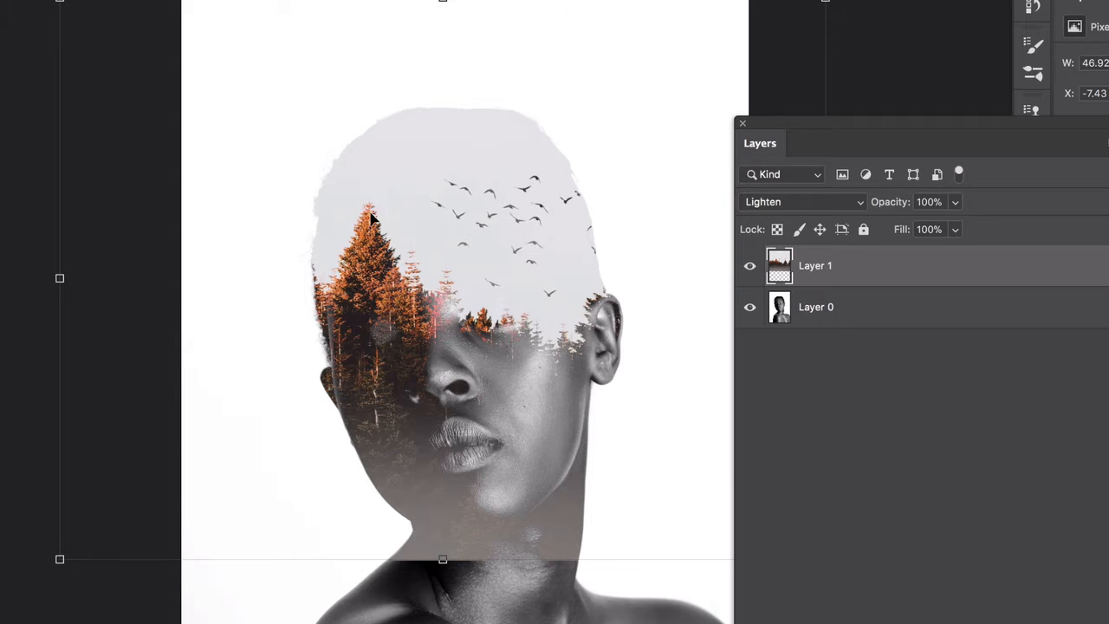
pyautogui.click(766, 203)
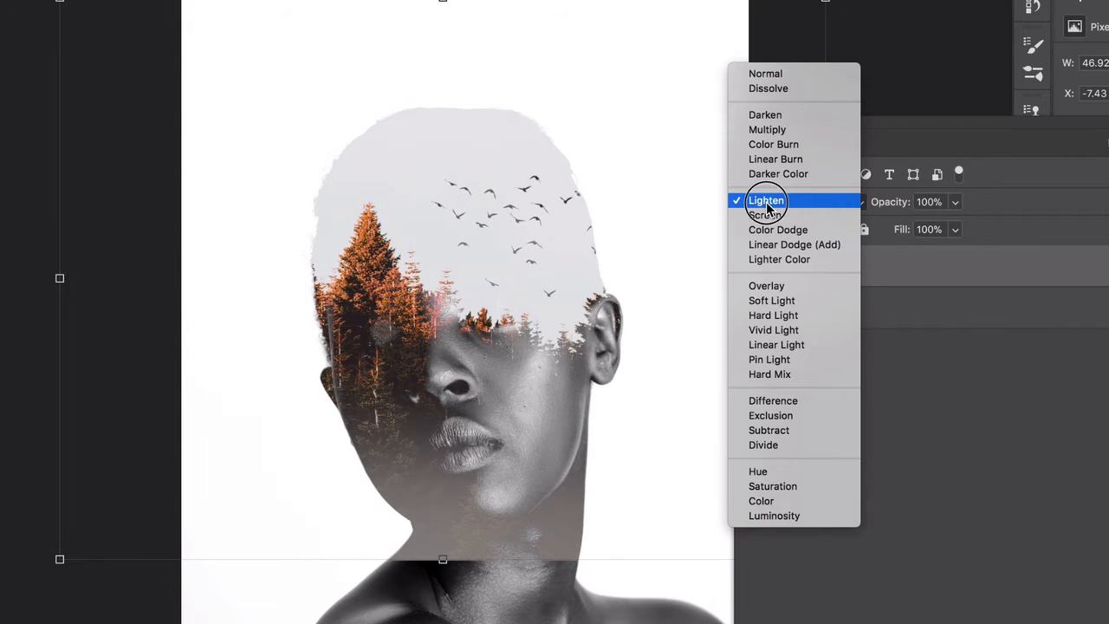
pyautogui.click(767, 202)
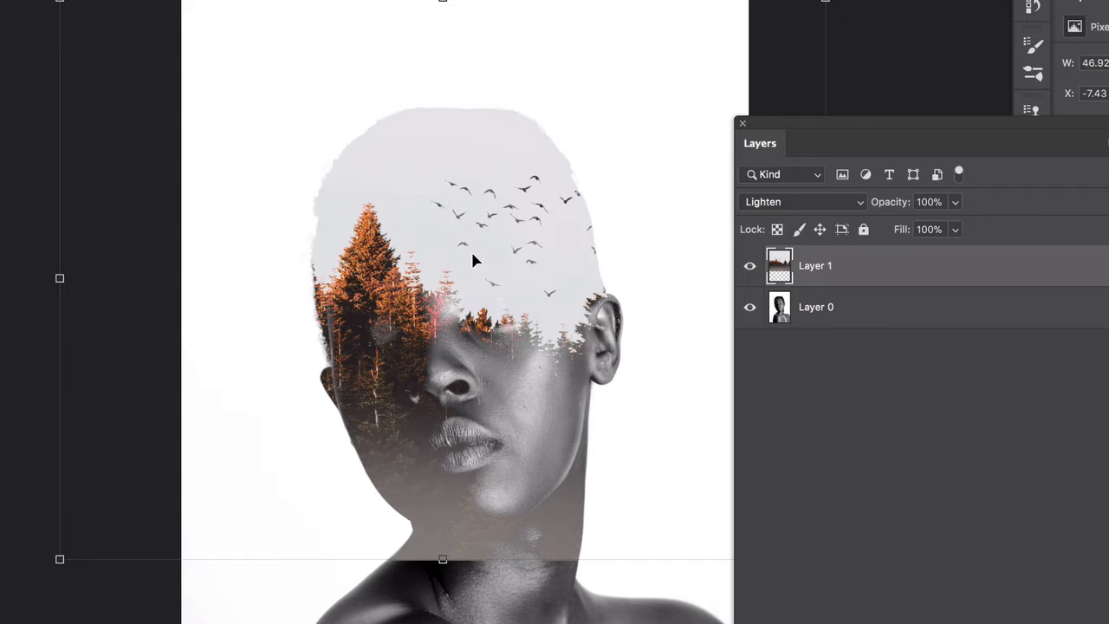
pyautogui.moveTo(372, 318); pyautogui.dragTo(606, 277)
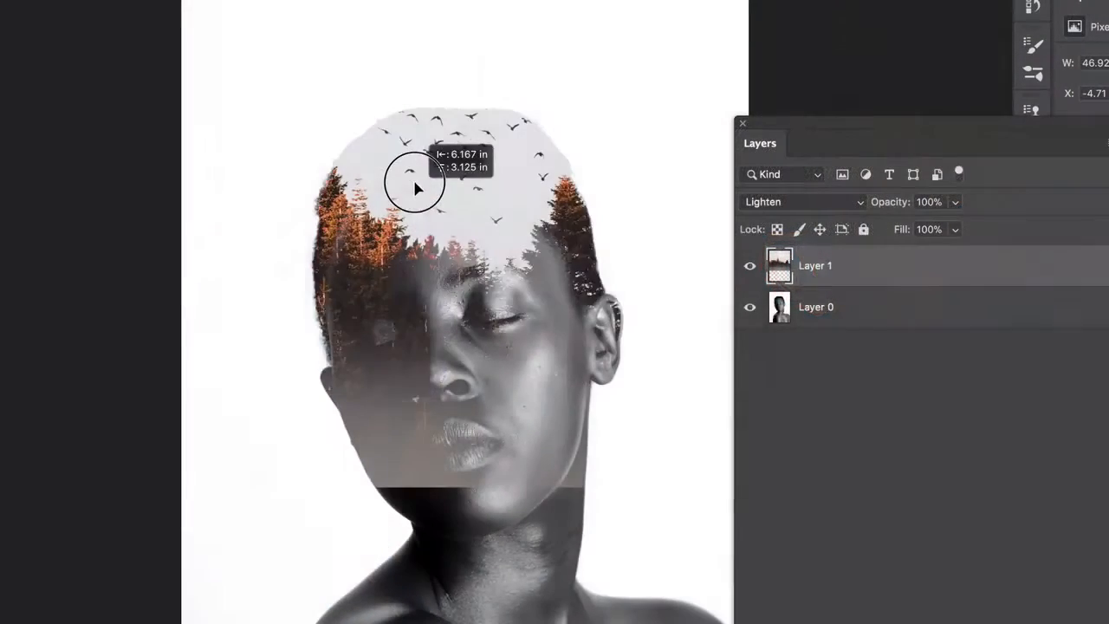
pyautogui.moveTo(412, 178); pyautogui.dragTo(408, 203)
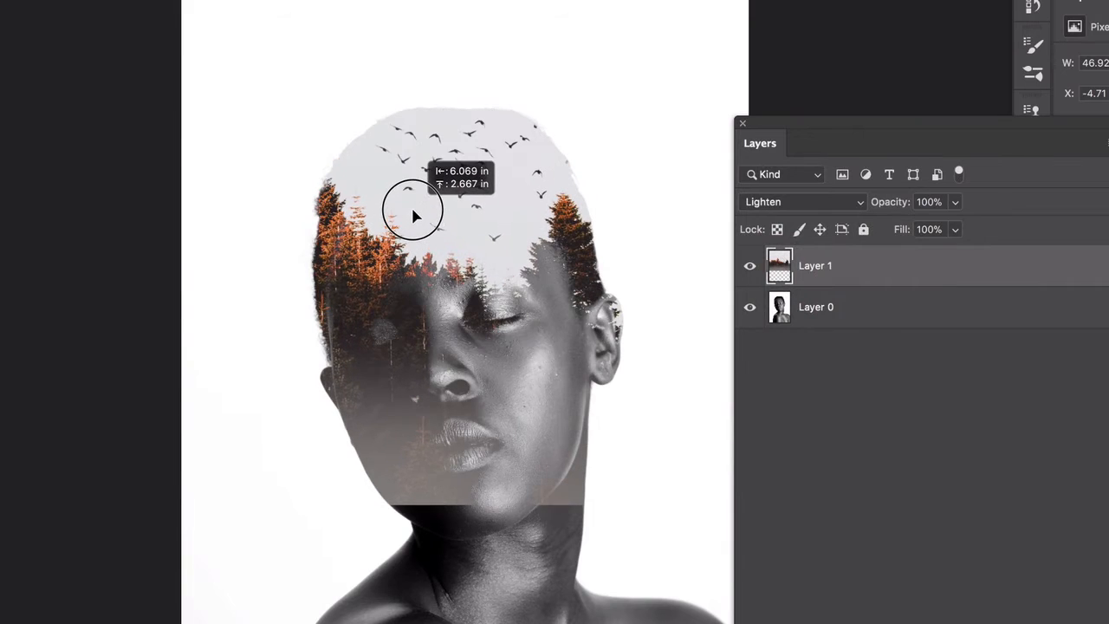
# - Scale the forest layer down proportionally to about 38.96 in wide and fit its trees and birds over the upper head
pyautogui.hotkey('ctrl', 't')
pyautogui.hotkey('ctrl', '-')
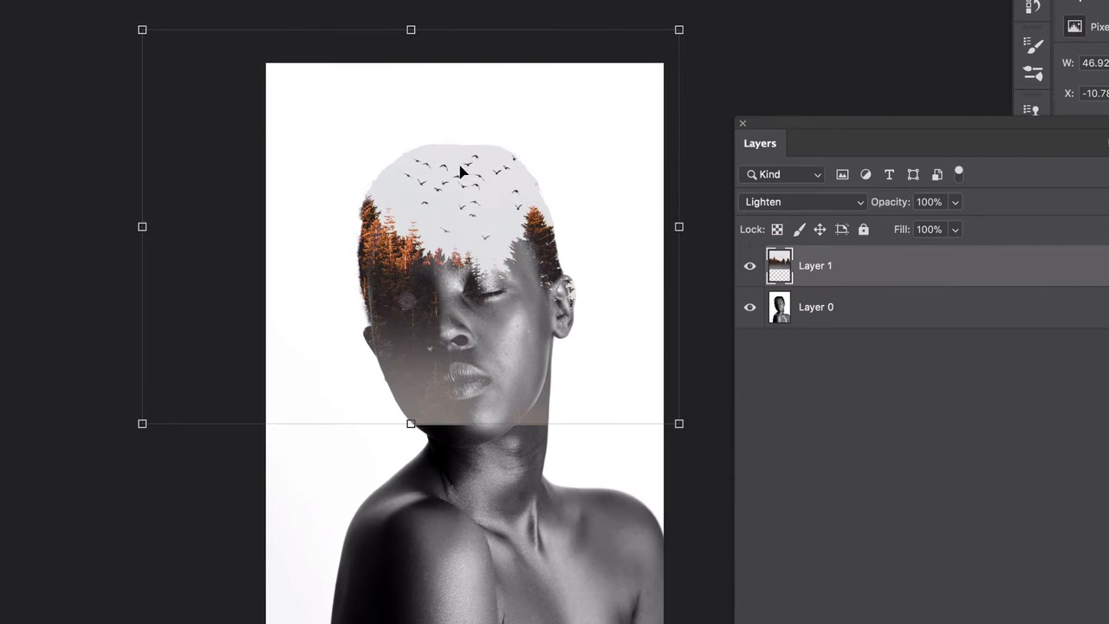
pyautogui.moveTo(142, 424); pyautogui.dragTo(193, 386)
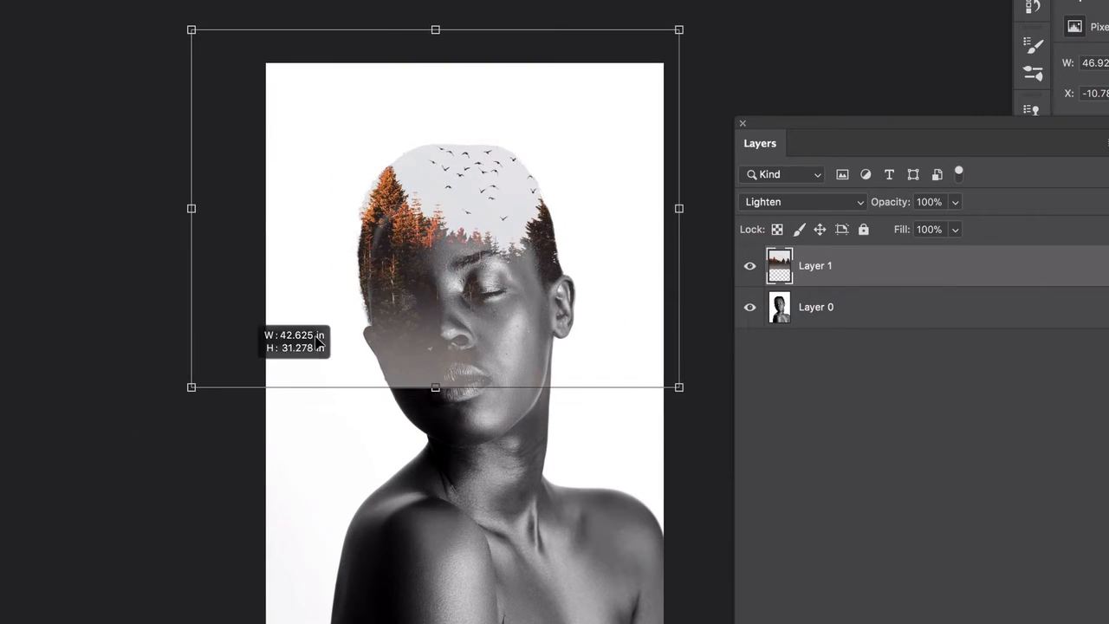
pyautogui.moveTo(487, 240)
pyautogui.mouseDown()
pyautogui.moveTo(472, 248)
pyautogui.moveTo(476, 223)
pyautogui.mouseUp()
pyautogui.moveTo(163, 390); pyautogui.dragTo(280, 314)
pyautogui.moveTo(396, 240)
pyautogui.mouseDown()
pyautogui.moveTo(392, 259)
pyautogui.moveTo(380, 253)
pyautogui.mouseUp()
pyautogui.moveTo(639, 364); pyautogui.dragTo(650, 377)
pyautogui.scroll(5, 449, 196)
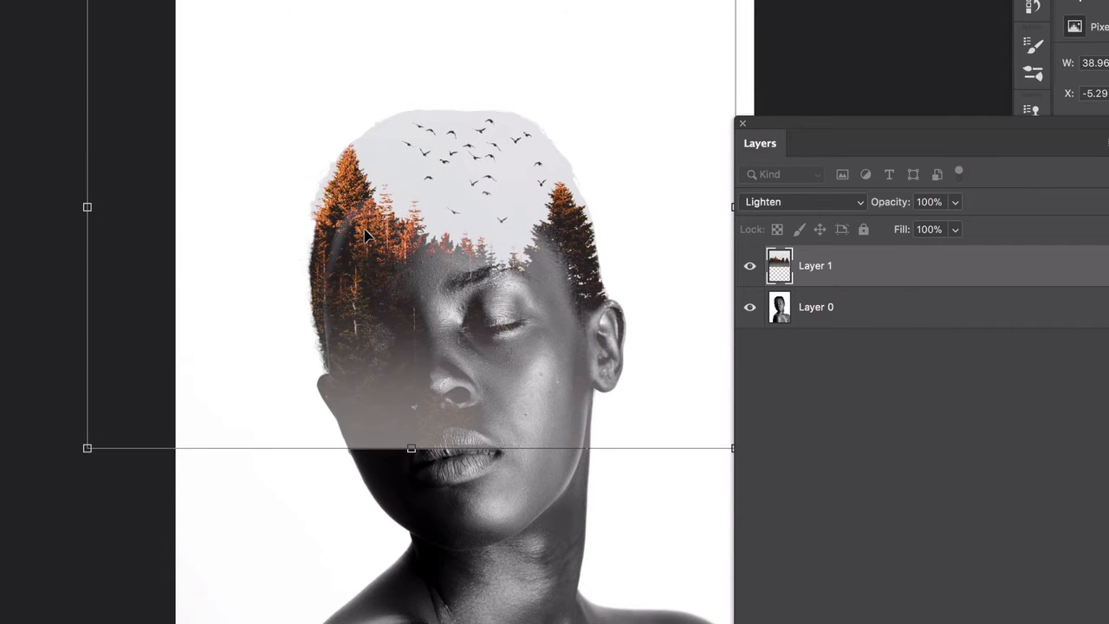
# - Shift the forest layer to X about -5.94 in so the tallest tree follows the head's outline, and apply the transformation
pyautogui.moveTo(362, 235); pyautogui.dragTo(390, 266)
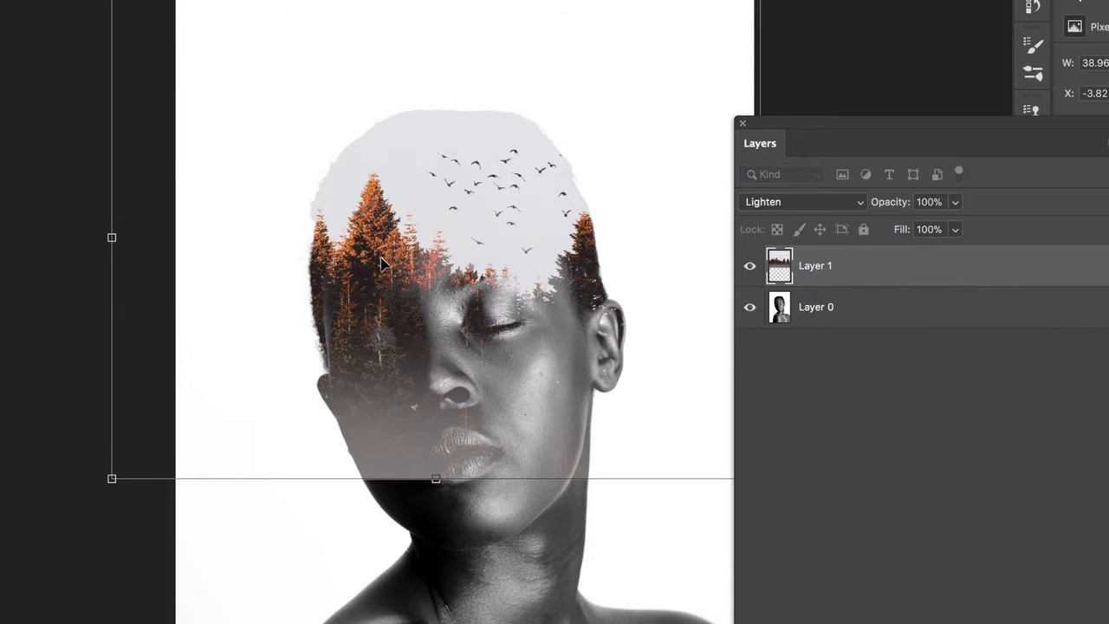
pyautogui.moveTo(380, 261); pyautogui.dragTo(401, 264)
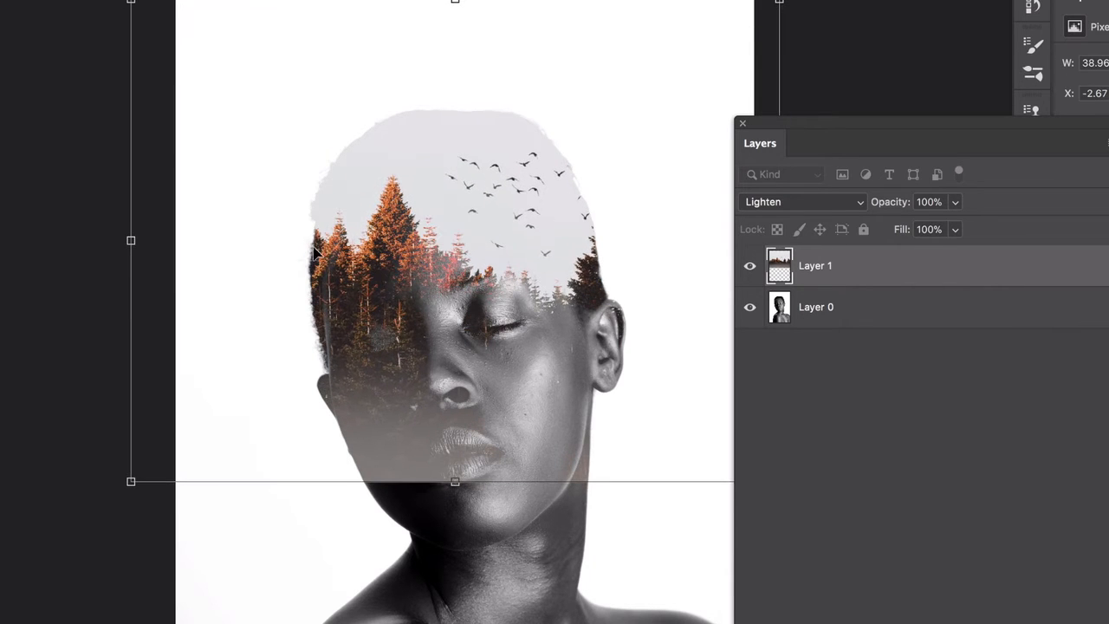
pyautogui.moveTo(382, 211); pyautogui.dragTo(362, 199)
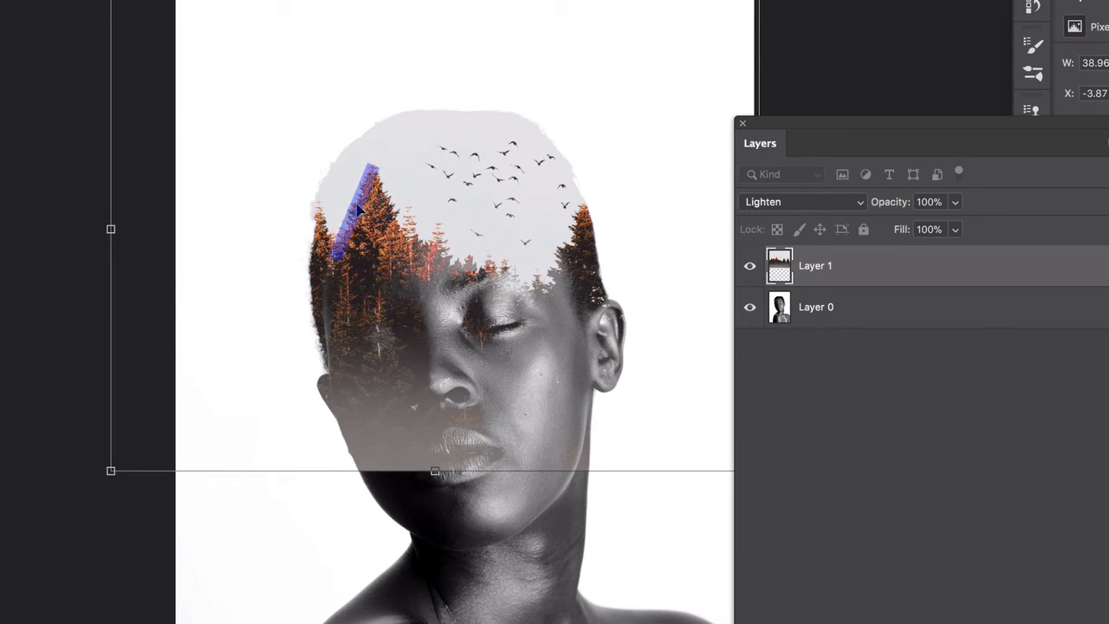
pyautogui.moveTo(364, 265)
pyautogui.mouseDown()
pyautogui.moveTo(332, 252)
pyautogui.moveTo(336, 234)
pyautogui.moveTo(335, 259)
pyautogui.moveTo(333, 242)
pyautogui.mouseUp()
pyautogui.moveTo(403, 262)
pyautogui.mouseDown()
pyautogui.moveTo(400, 250)
pyautogui.moveTo(399, 261)
pyautogui.mouseUp()
pyautogui.press('Return')
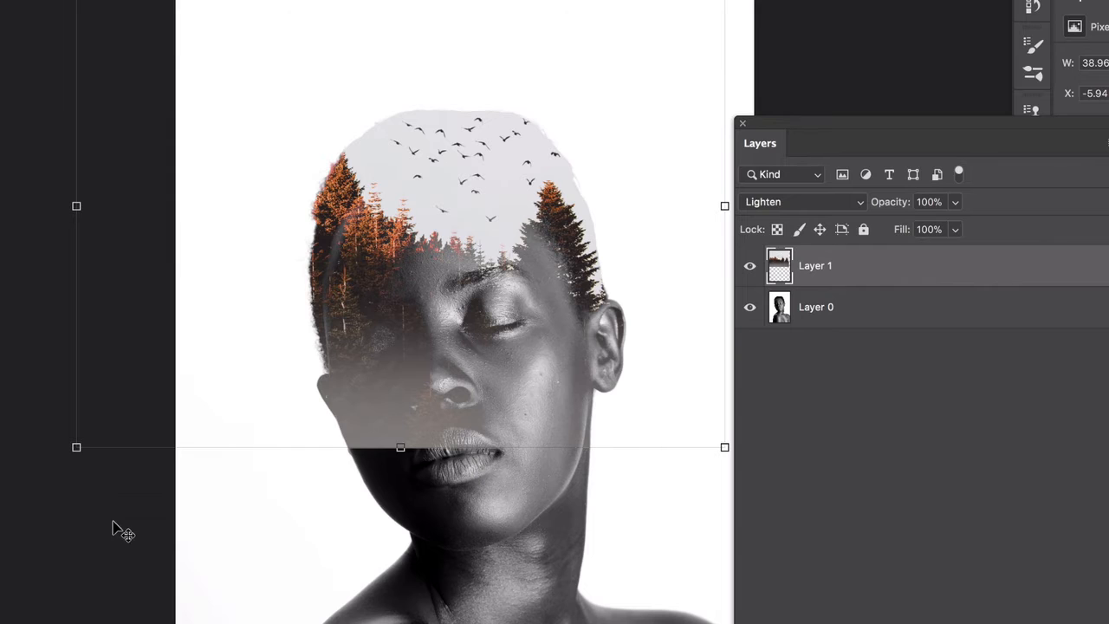
# - Rename the forest layer as lighten
pyautogui.doubleClick(811, 267)
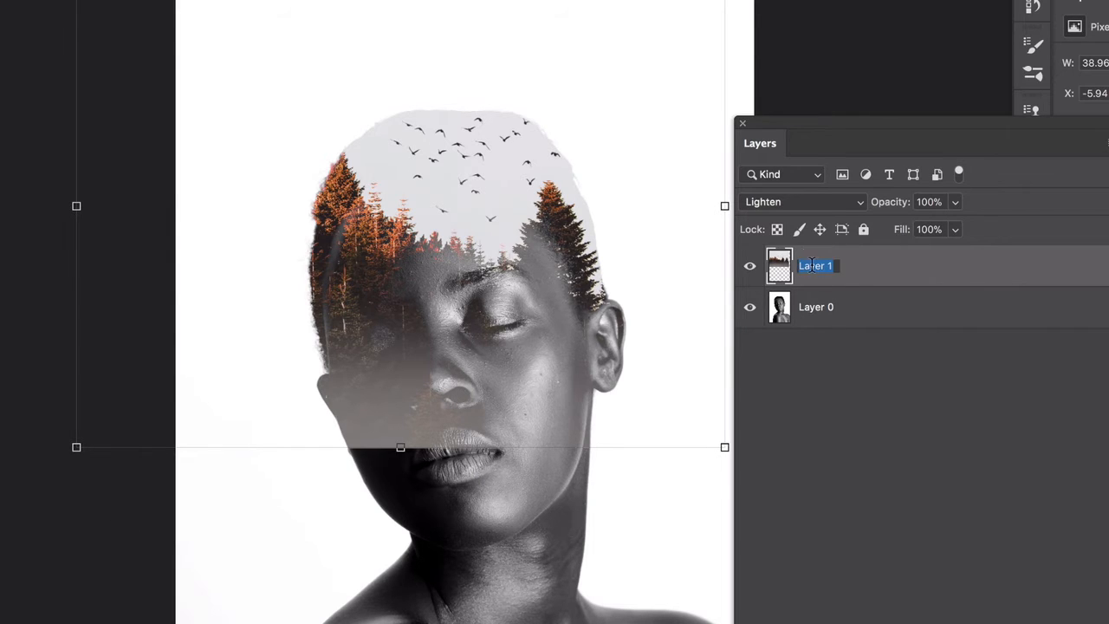
pyautogui.write('lighten')
pyautogui.press('Return')
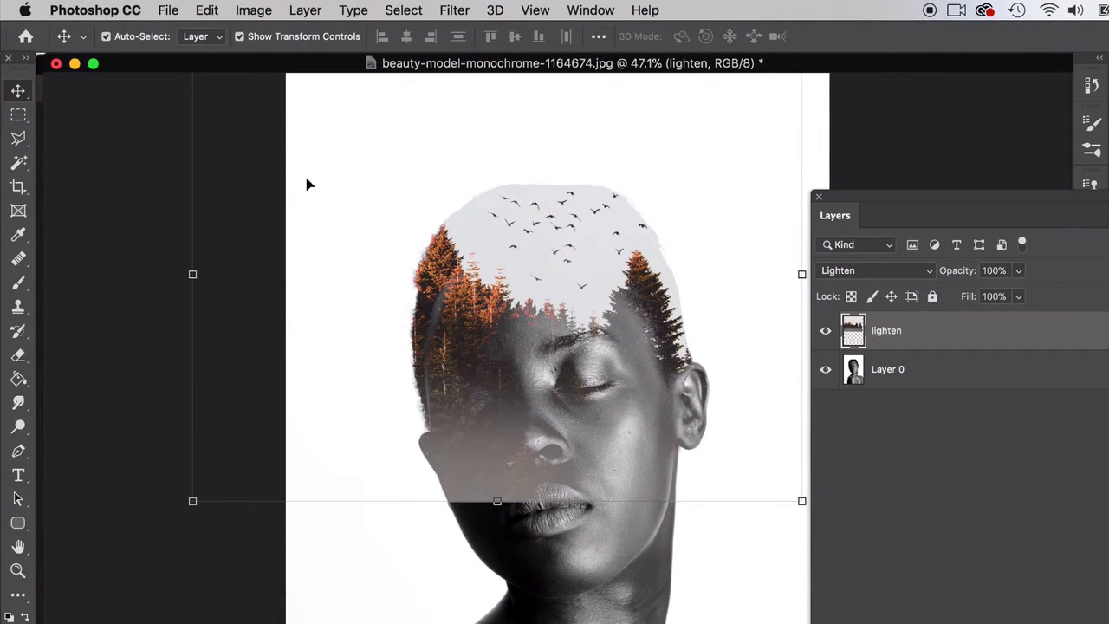
# - Desaturate the forest layer to match the black-and-white portrait, and leave that layer selected
pyautogui.click(253, 10)
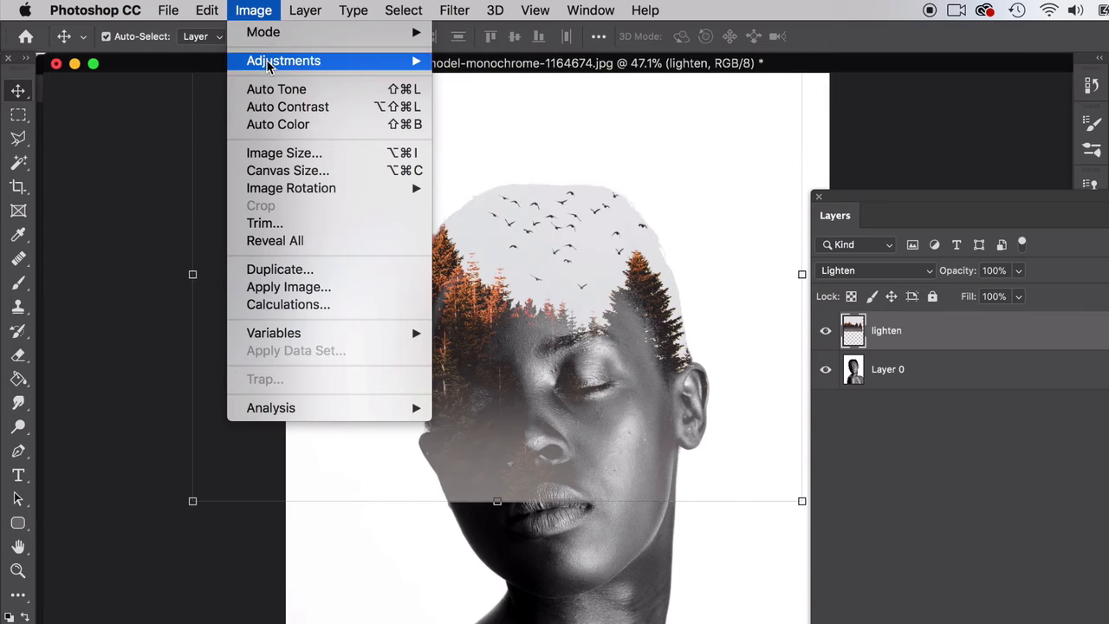
pyautogui.moveTo(268, 66)
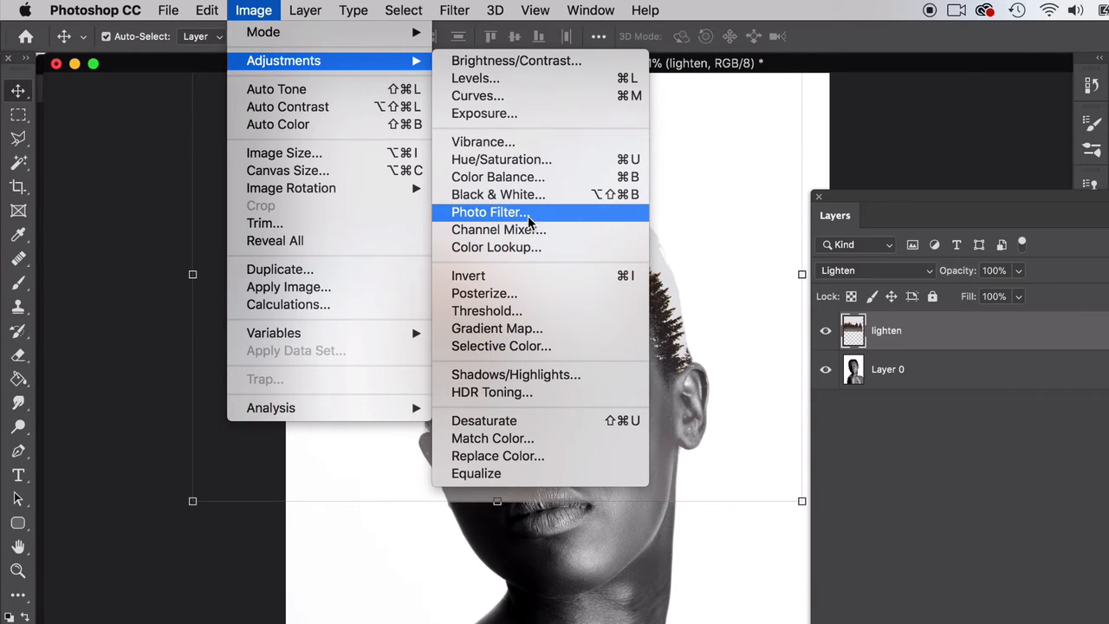
pyautogui.click(504, 429)
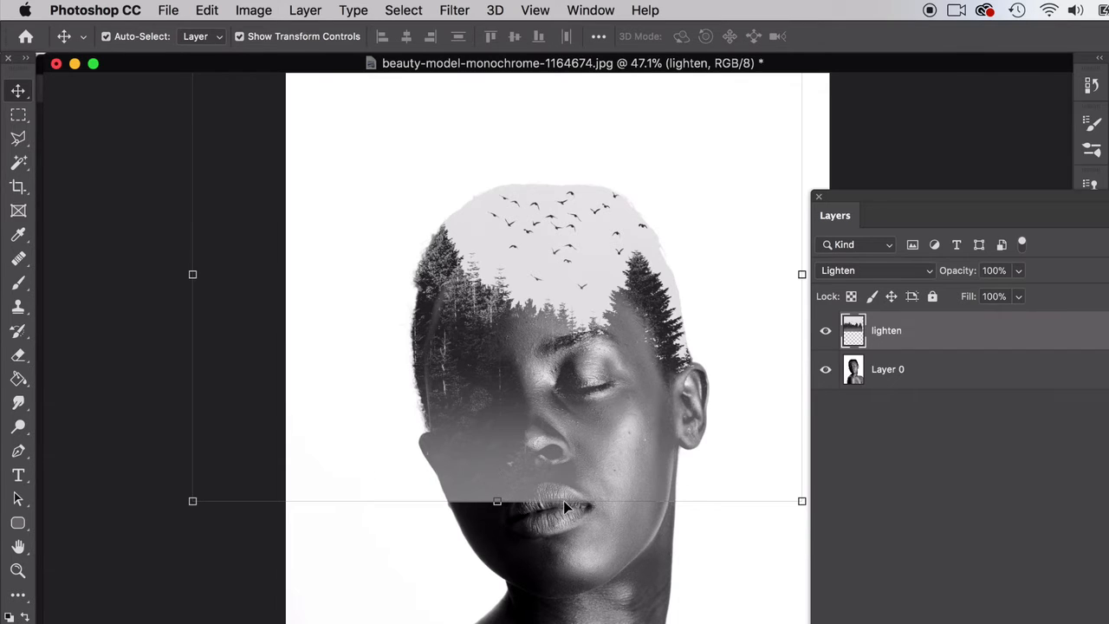
pyautogui.click(149, 513)
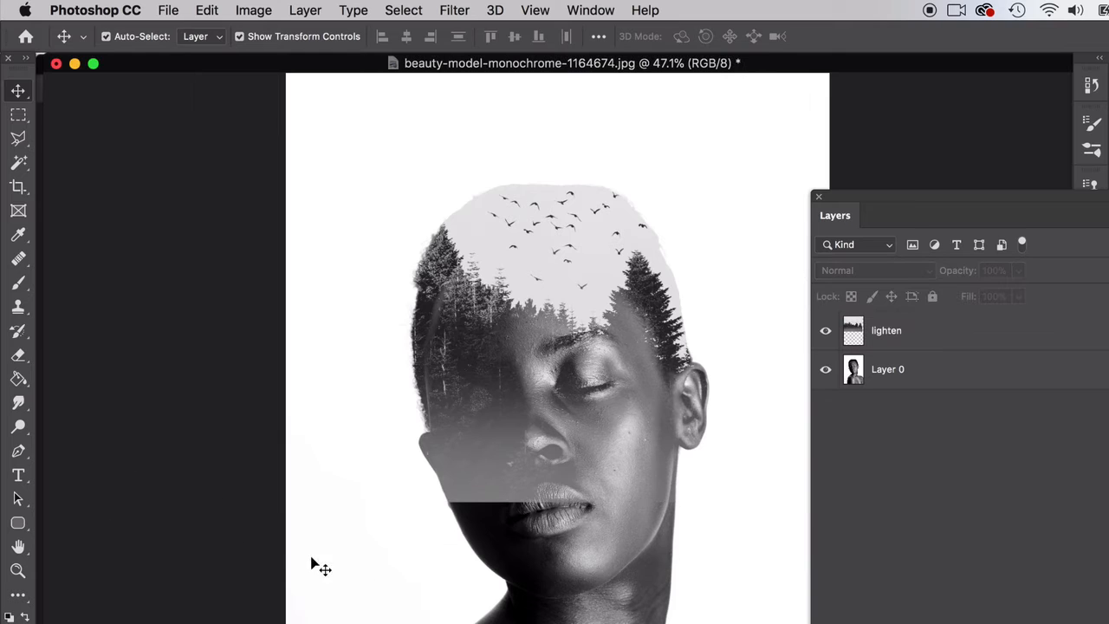
pyautogui.click(582, 432)
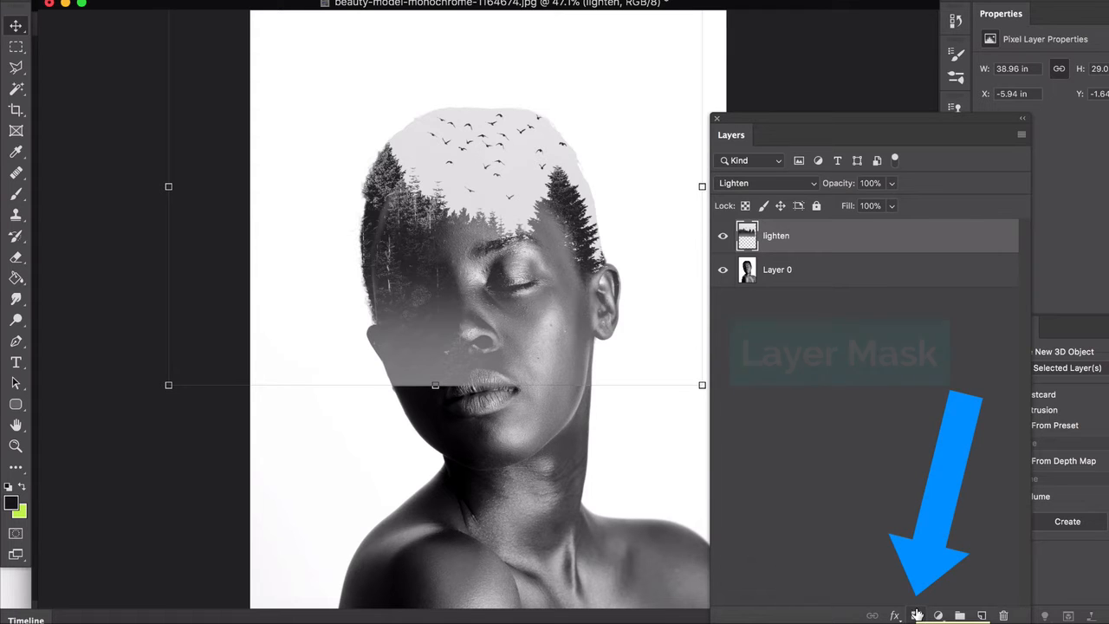
# - Add a layer mask to the lighten layer and set up the Gradient tool with a white-to-black gradient
pyautogui.moveTo(883, 117); pyautogui.dragTo(867, 44)
pyautogui.click(899, 542)
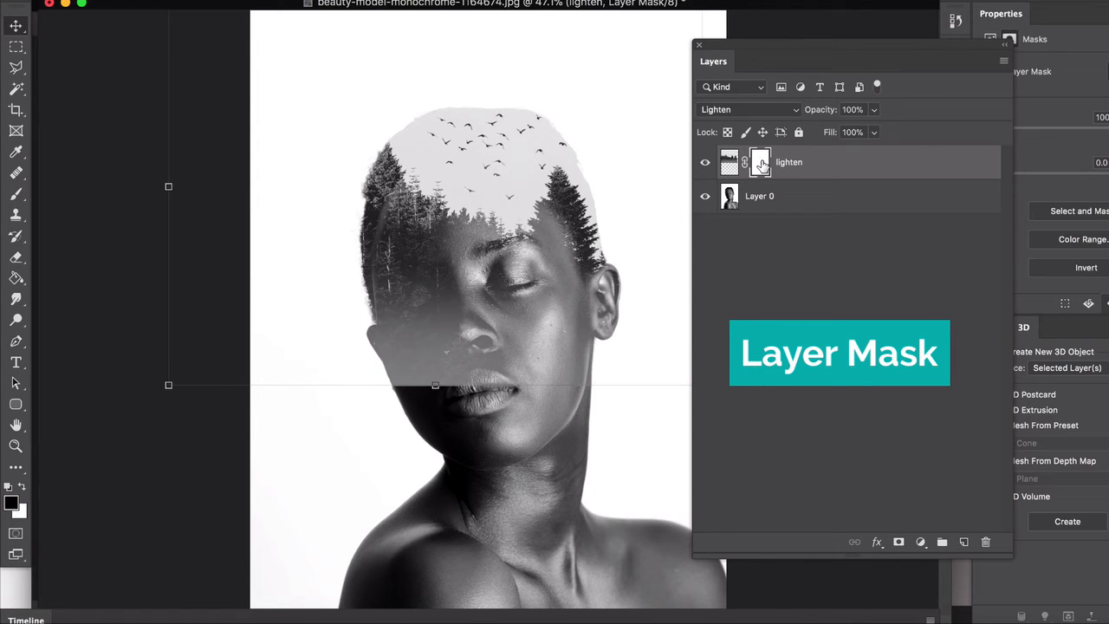
pyautogui.click(18, 279)
pyautogui.click(53, 275)
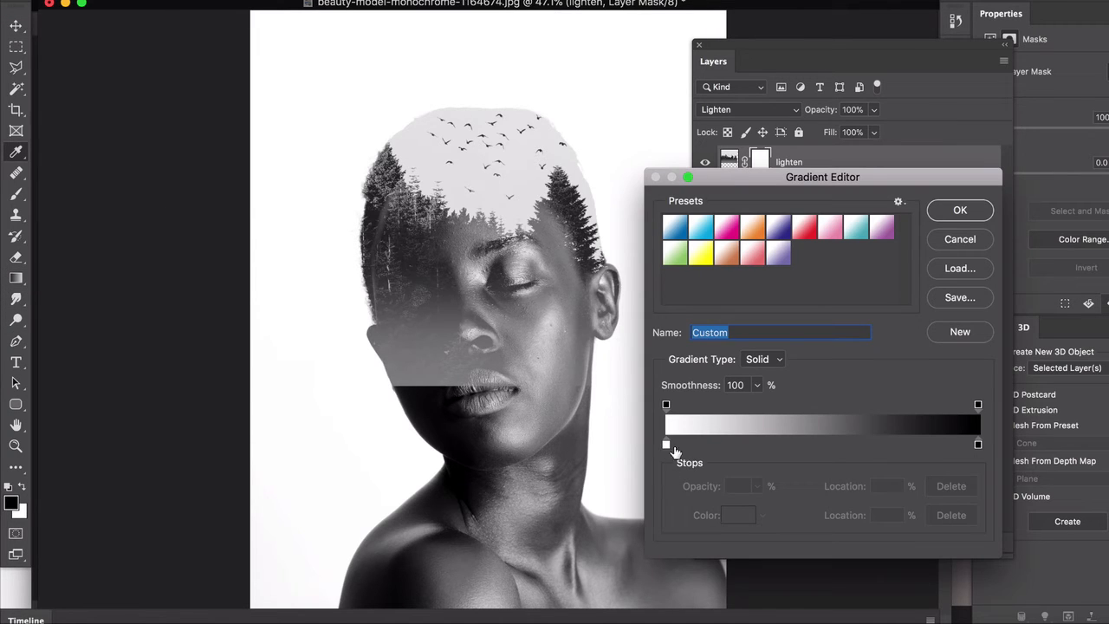
pyautogui.click(946, 210)
# - Draw short vertical gradients on the lighten layer's mask around the forehead and eyes to fade the forest's lower edge into the face
pyautogui.moveTo(466, 273); pyautogui.dragTo(470, 363)
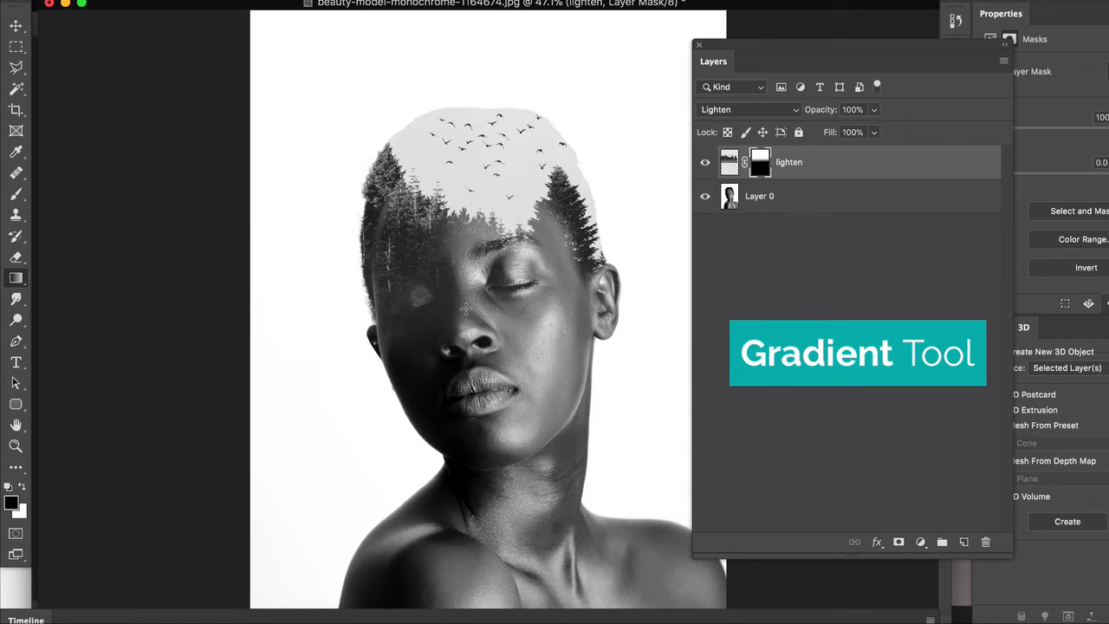
pyautogui.moveTo(455, 240)
pyautogui.mouseDown()
pyautogui.moveTo(460, 319)
pyautogui.moveTo(465, 309)
pyautogui.mouseUp()
pyautogui.moveTo(470, 216); pyautogui.dragTo(471, 276)
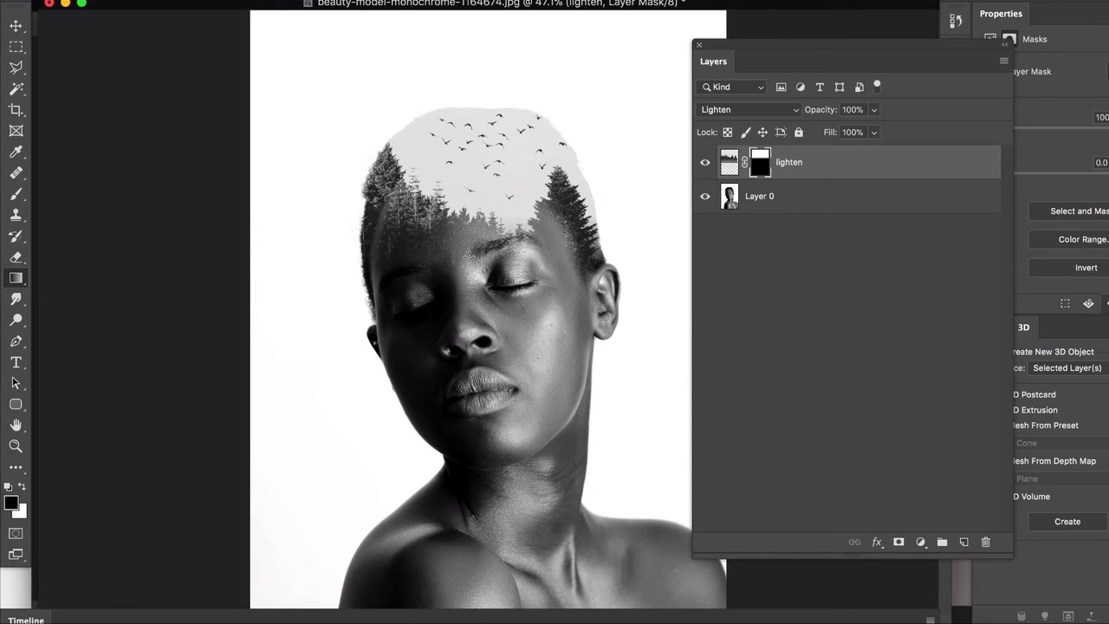
pyautogui.click(15, 26)
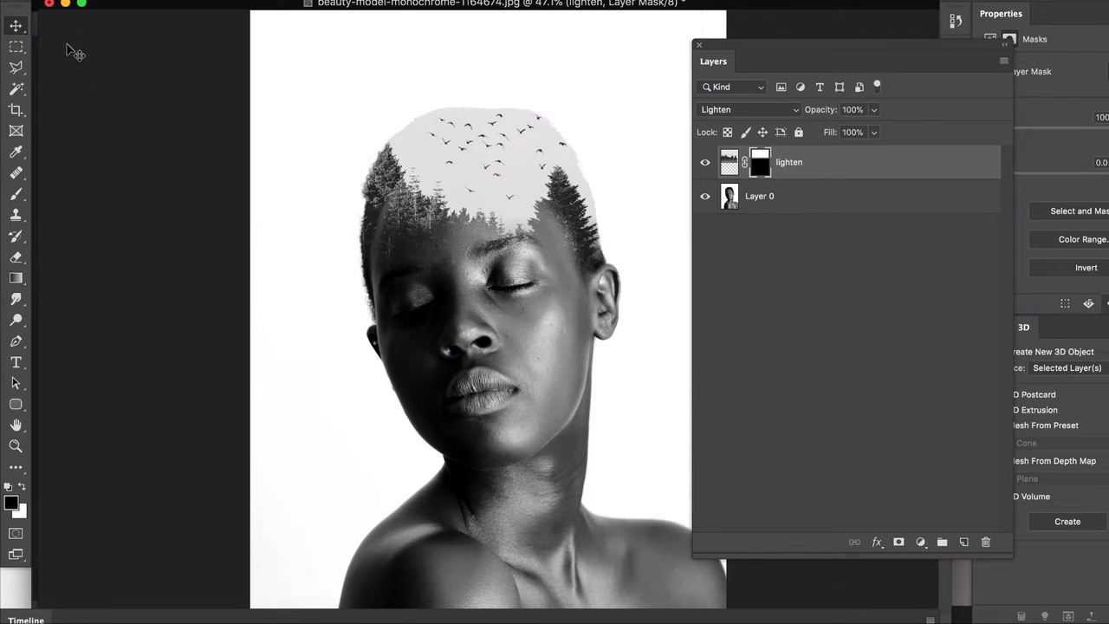
pyautogui.click(74, 49)
pyautogui.scroll(-3, 636, 357)
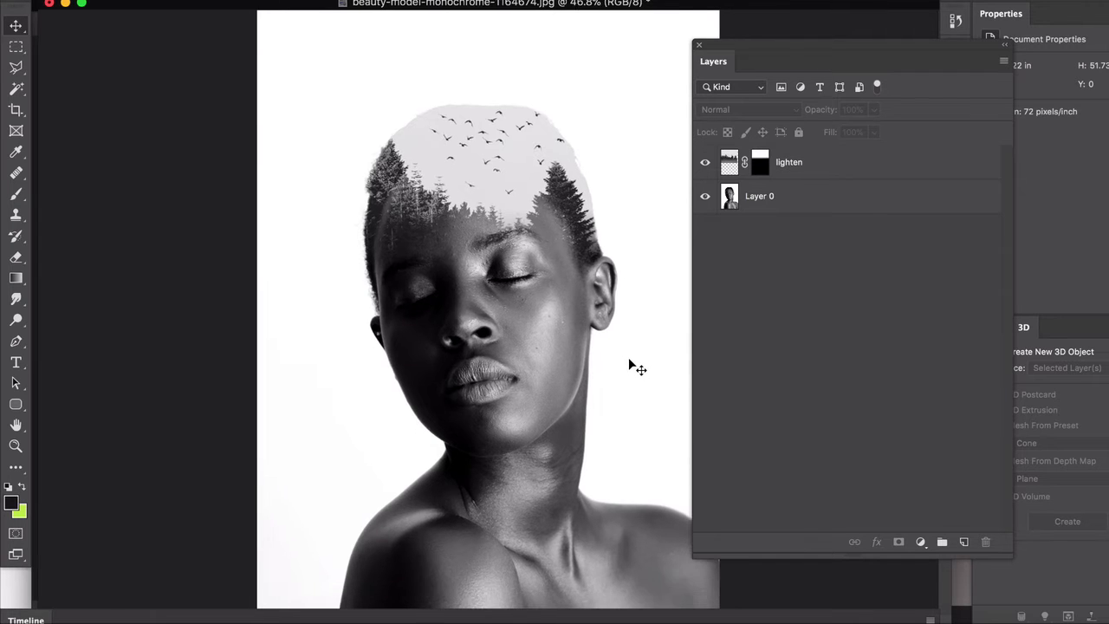
pyautogui.scroll(-3, 624, 358)
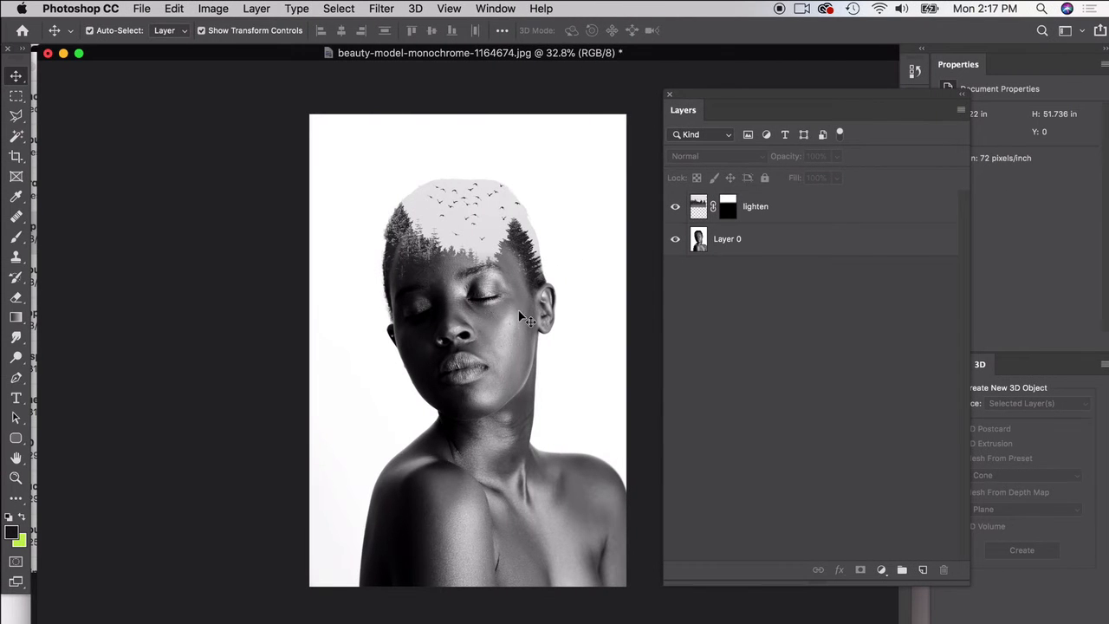
# - Bring another copy of the colour forest photo into the portrait document as a new top layer
pyautogui.click(417, 293)
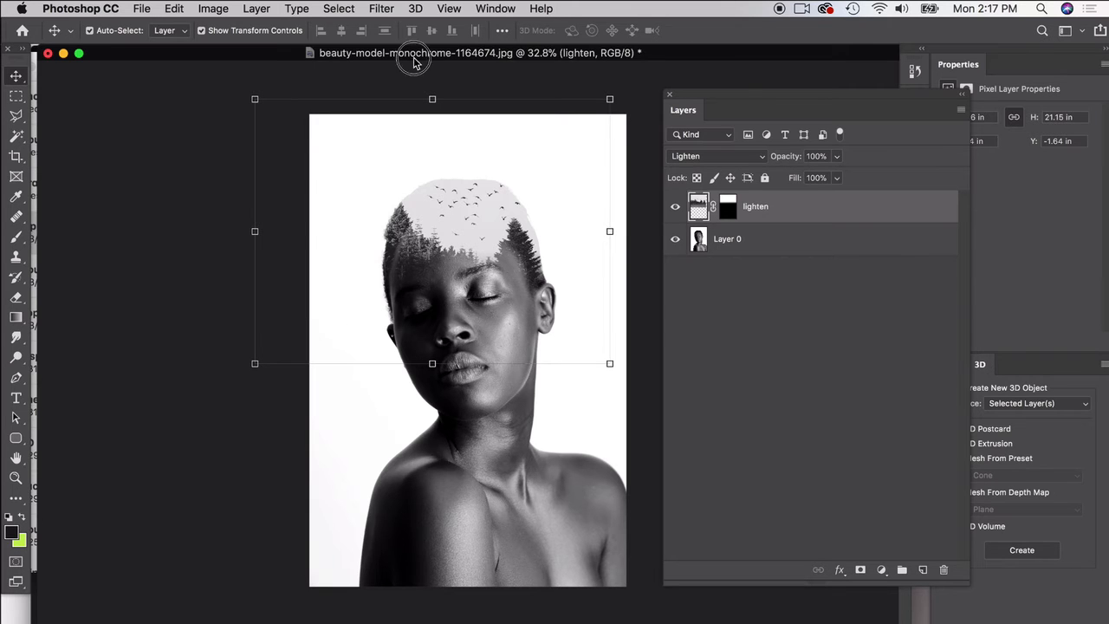
pyautogui.moveTo(406, 56); pyautogui.dragTo(318, 52)
pyautogui.click(850, 612)
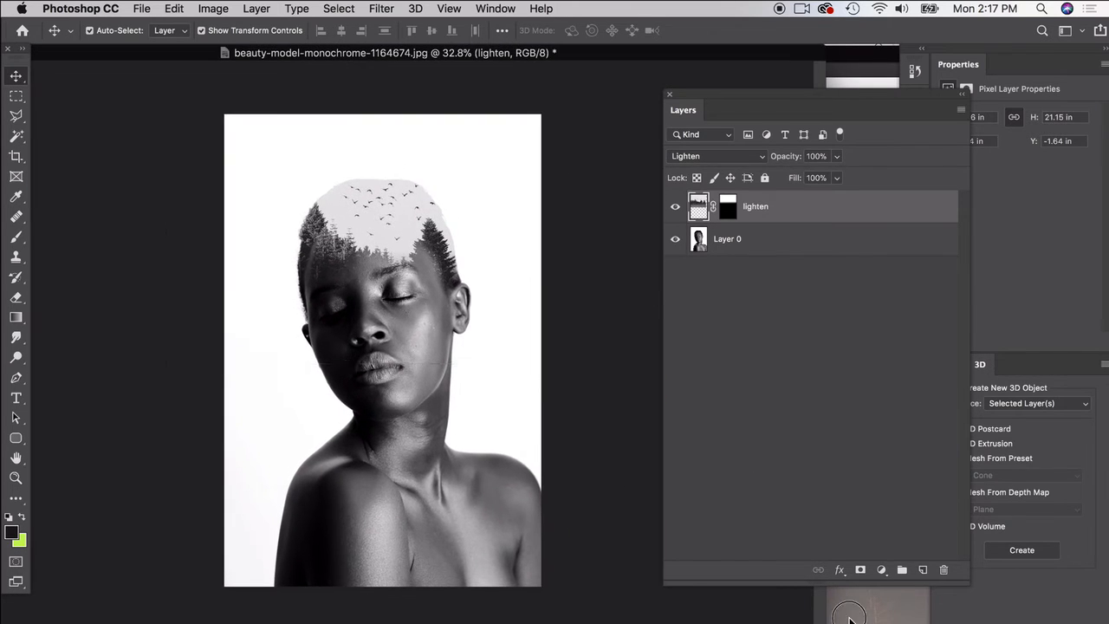
pyautogui.moveTo(592, 445); pyautogui.dragTo(268, 363)
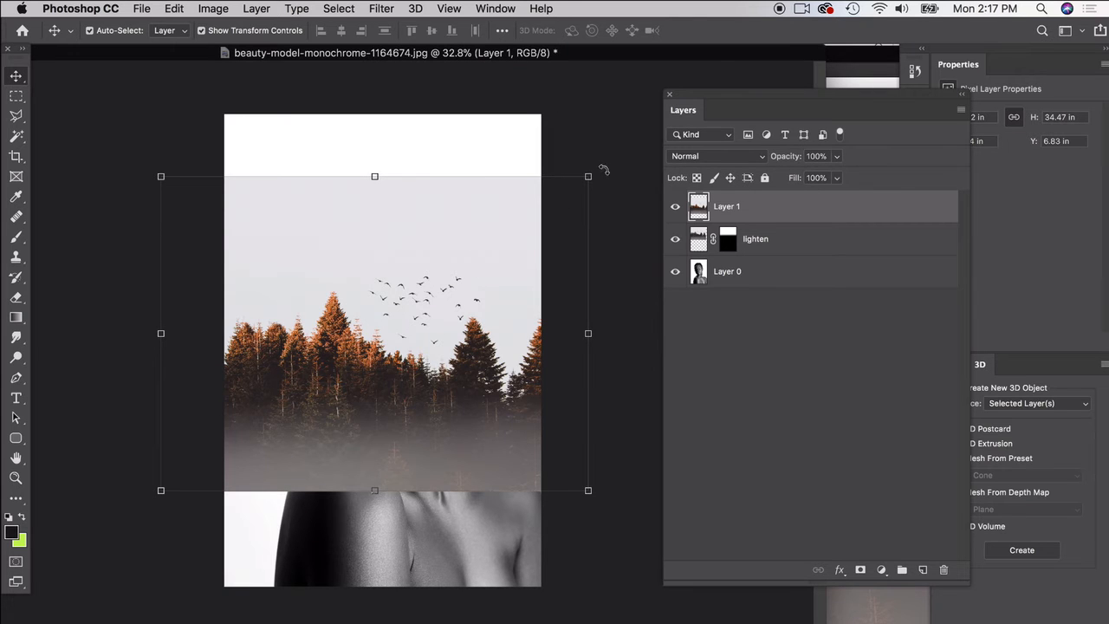
# - Rotate the new forest layer upside down to about -179.77° and move it down over the neck and shoulders
pyautogui.moveTo(603, 170); pyautogui.dragTo(226, 436)
pyautogui.press('Return')
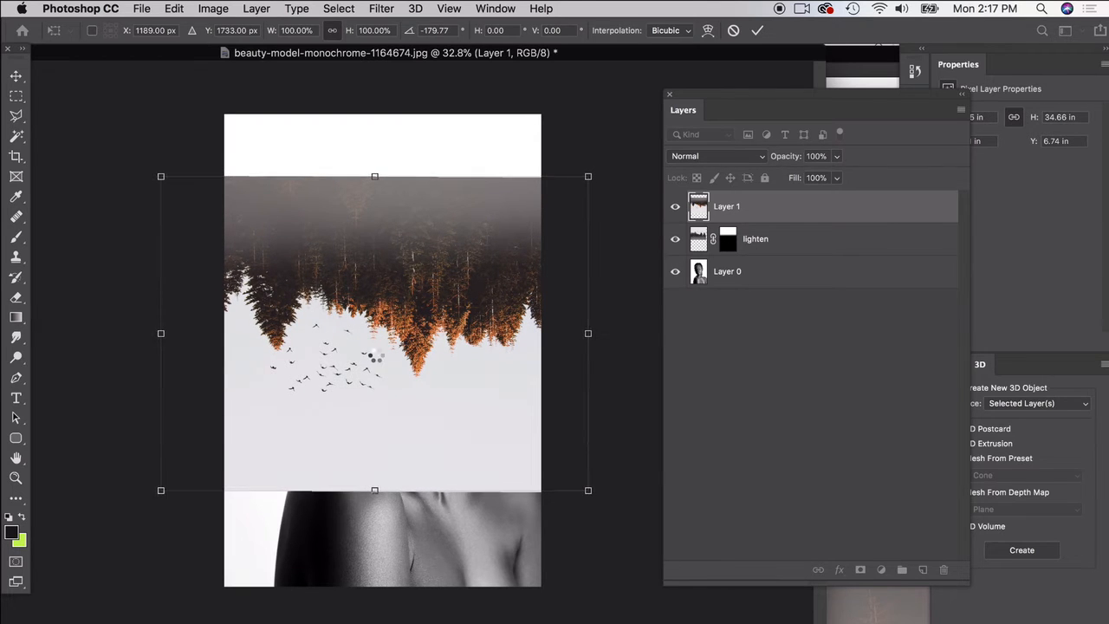
pyautogui.moveTo(438, 235); pyautogui.dragTo(443, 507)
pyautogui.moveTo(507, 518); pyautogui.dragTo(510, 438)
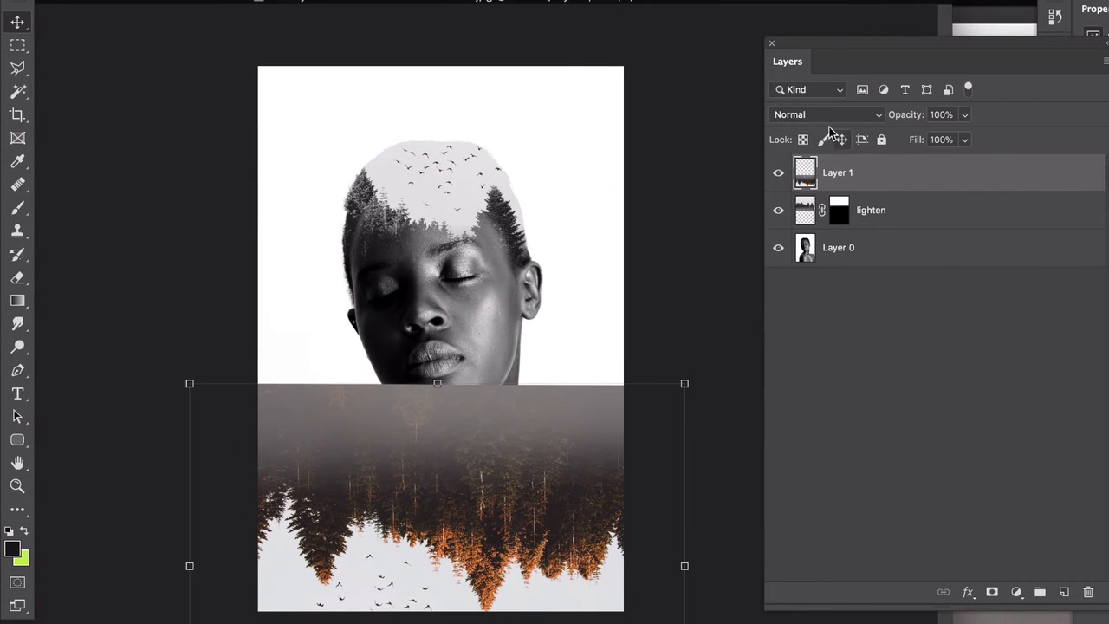
# - Set the inverted forest layer's blend mode to Lighten and desaturate it
pyautogui.click(825, 117)
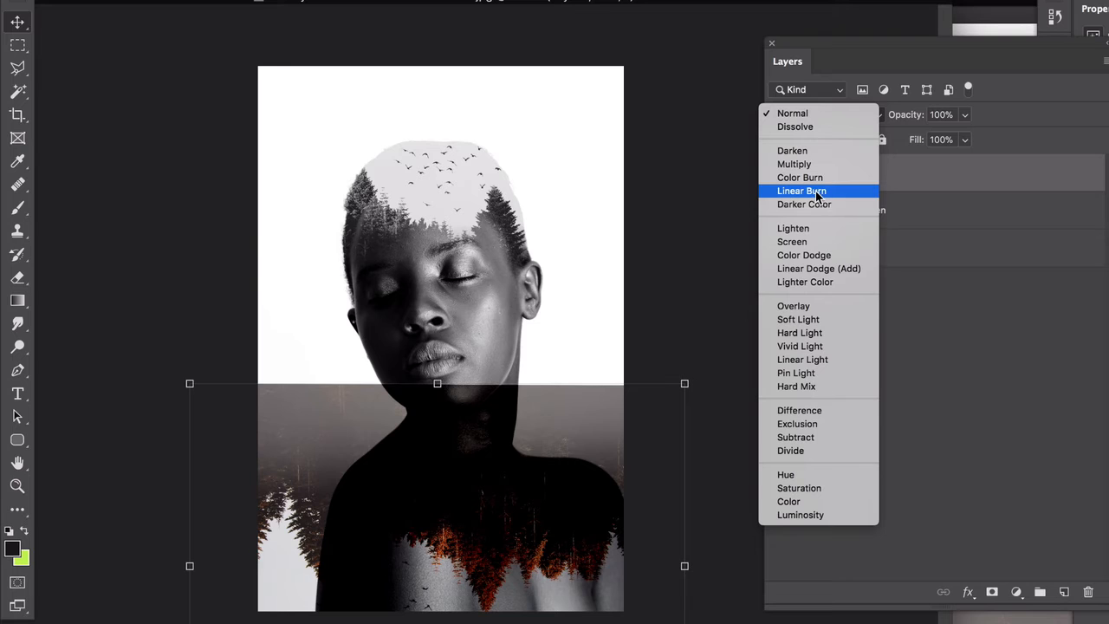
pyautogui.click(815, 230)
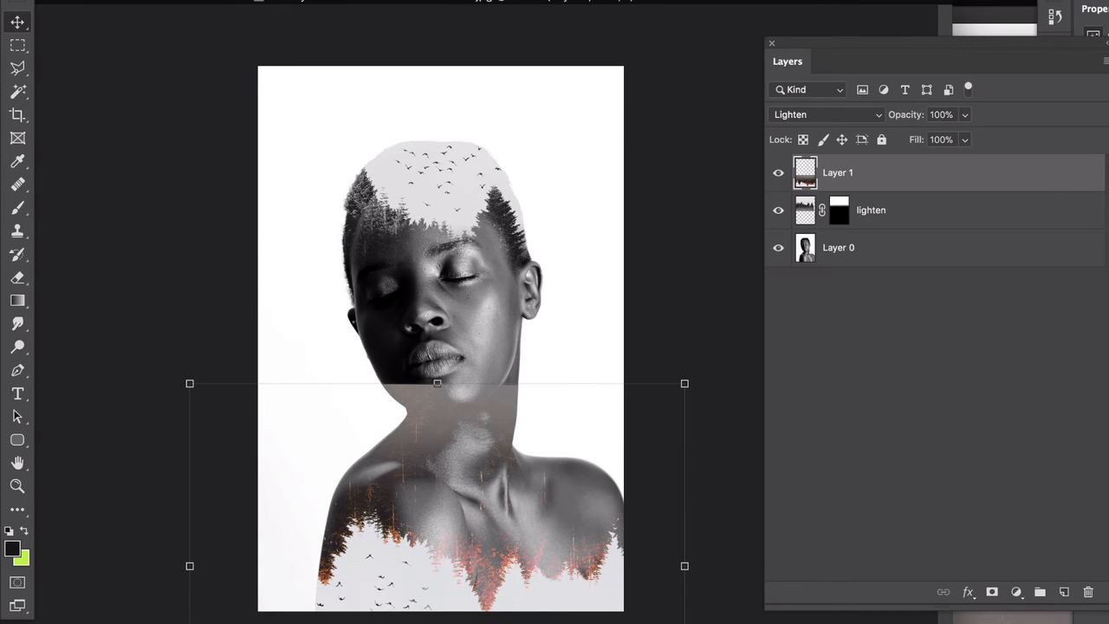
pyautogui.click(252, 1)
pyautogui.moveTo(313, 7)
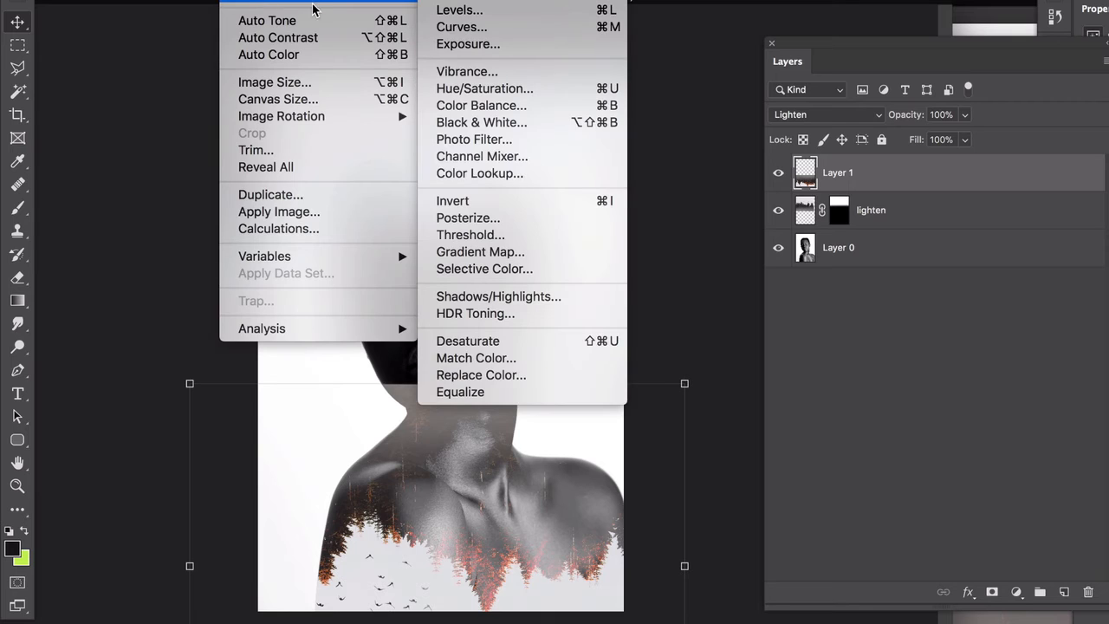
pyautogui.click(509, 343)
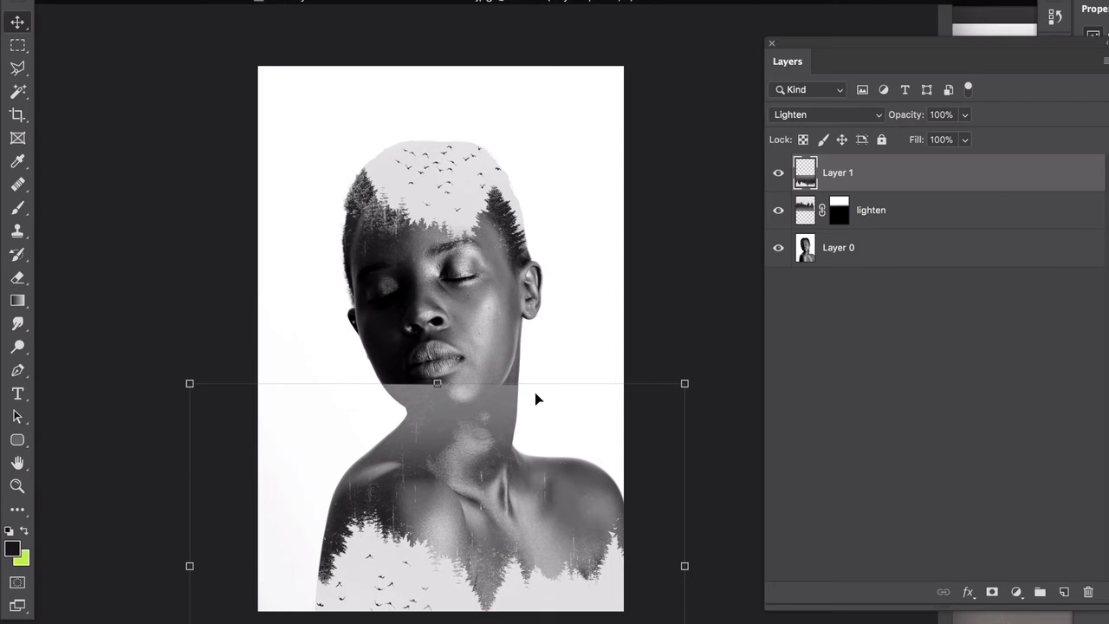
# - Enlarge the inverted forest layer and position it so its treetops hang across the shoulders and chest
pyautogui.moveTo(563, 544); pyautogui.dragTo(381, 528)
pyautogui.moveTo(549, 375); pyautogui.dragTo(703, 261)
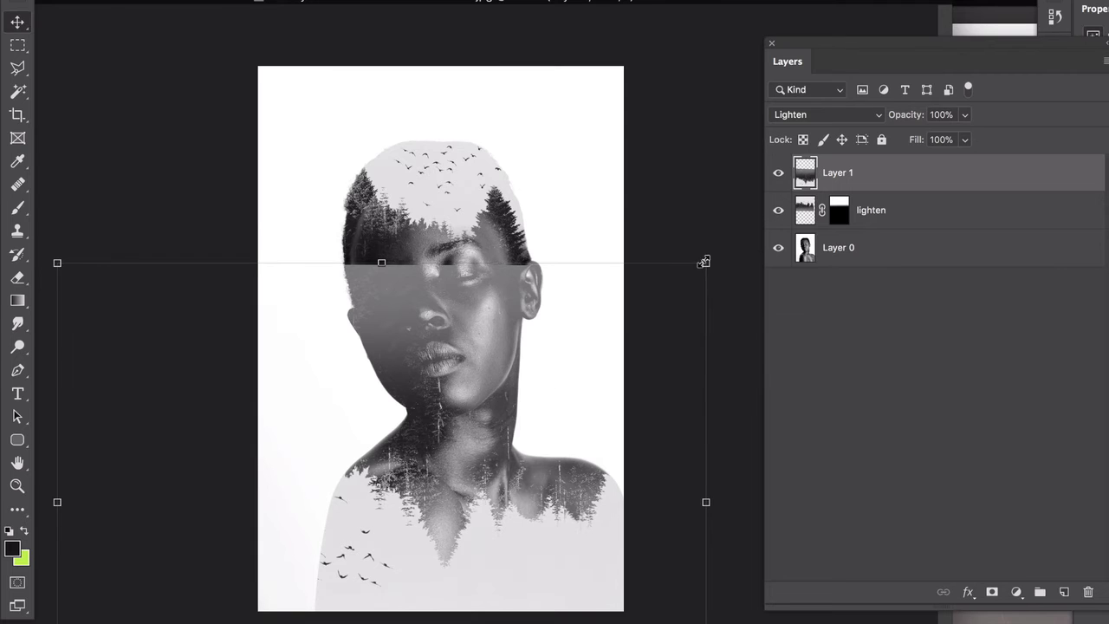
pyautogui.moveTo(438, 502); pyautogui.dragTo(386, 537)
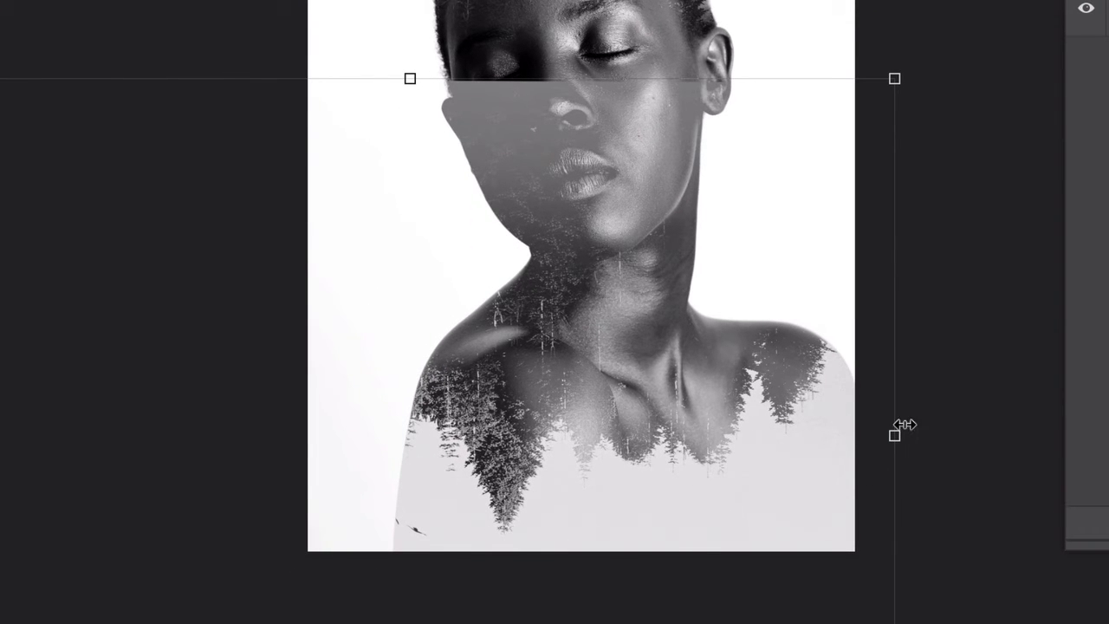
pyautogui.click(975, 349)
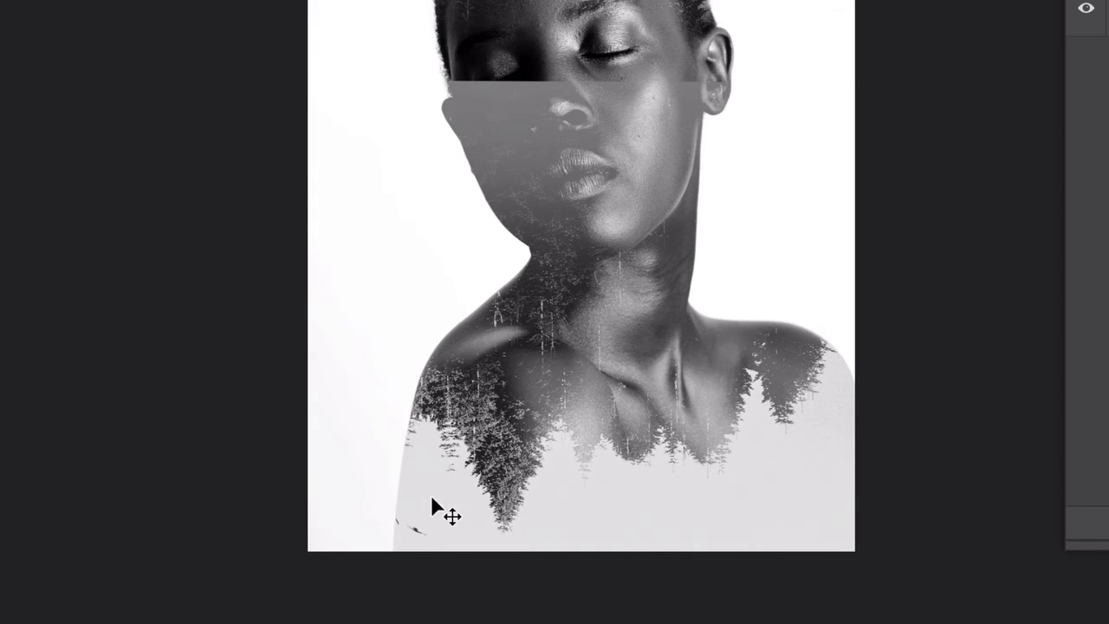
# - Mask the inverted forest layer and draw a black-to-white gradient from the nose down to the neck to fade its upper edge
pyautogui.click(405, 477)
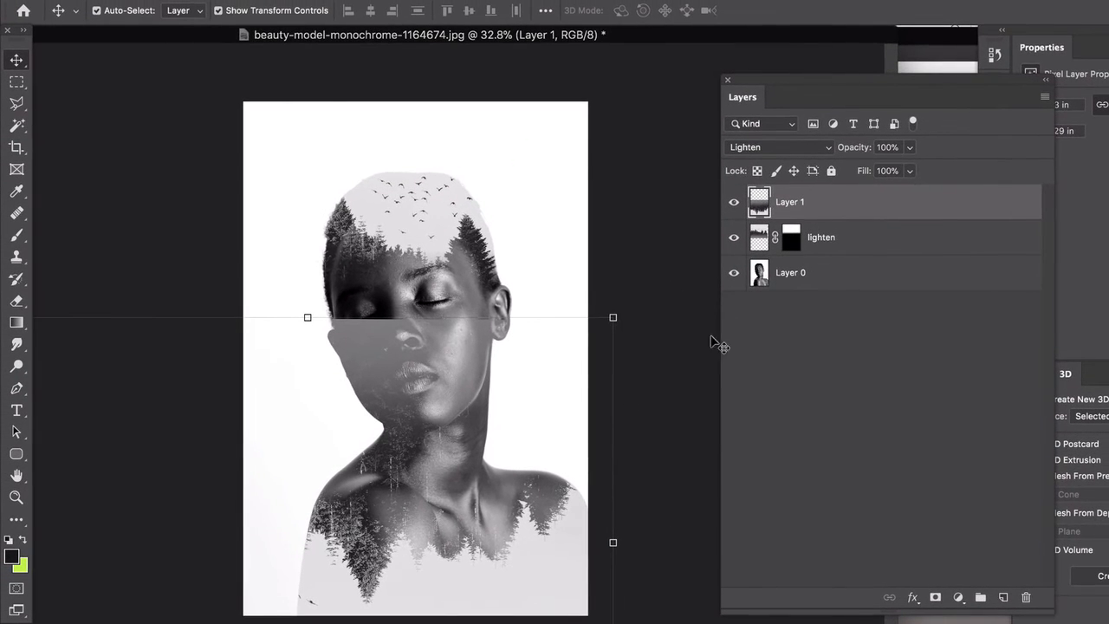
pyautogui.click(936, 598)
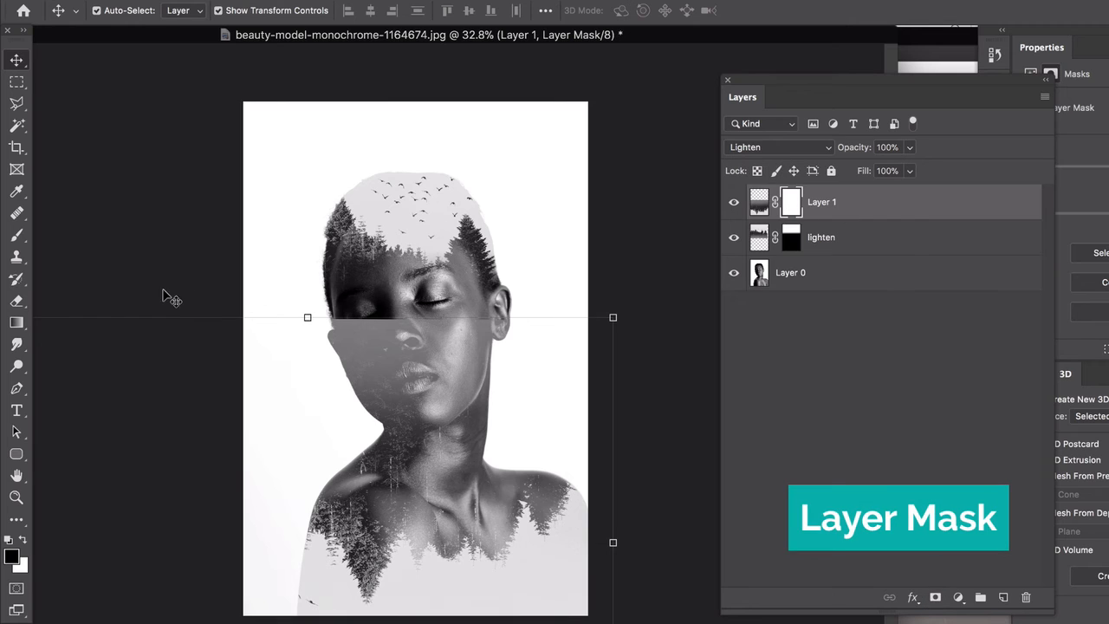
pyautogui.click(16, 324)
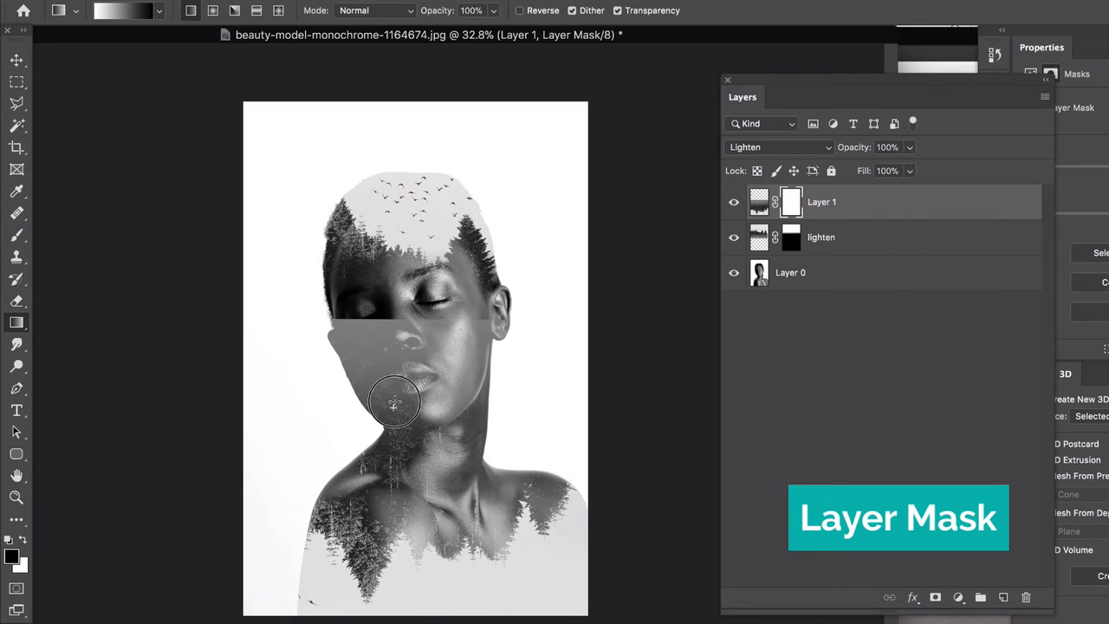
pyautogui.moveTo(384, 311); pyautogui.dragTo(439, 477)
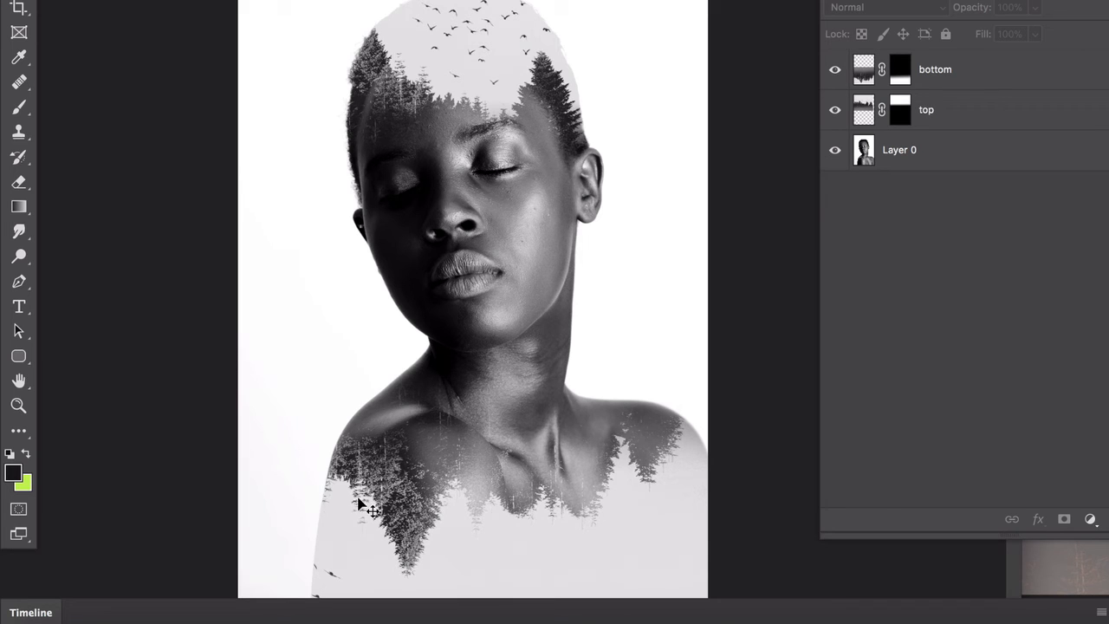
pyautogui.click(315, 540)
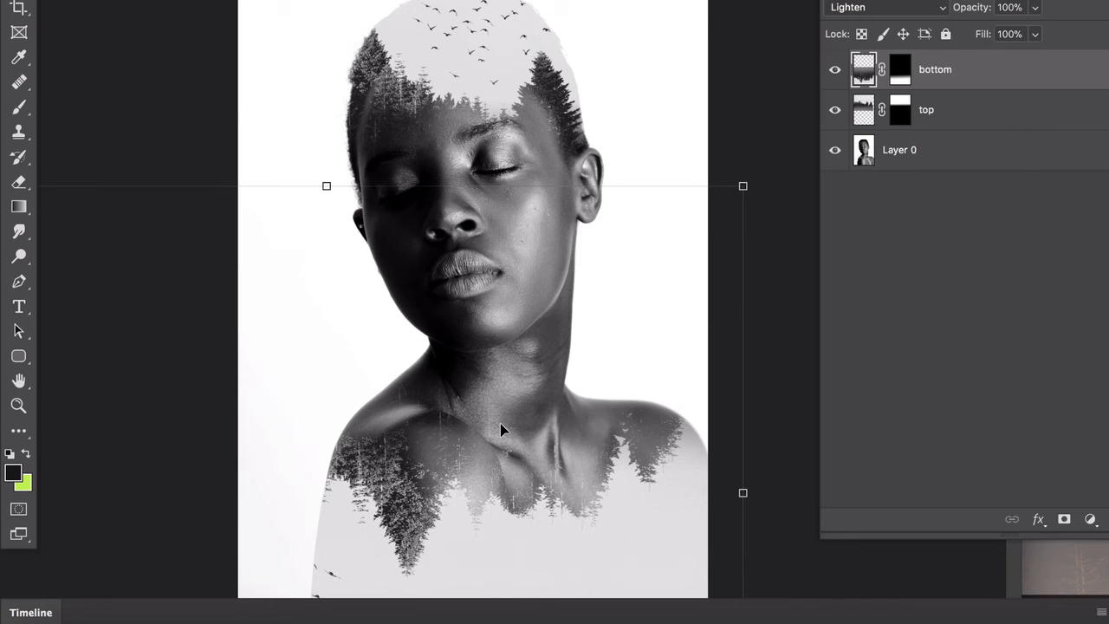
pyautogui.click(788, 285)
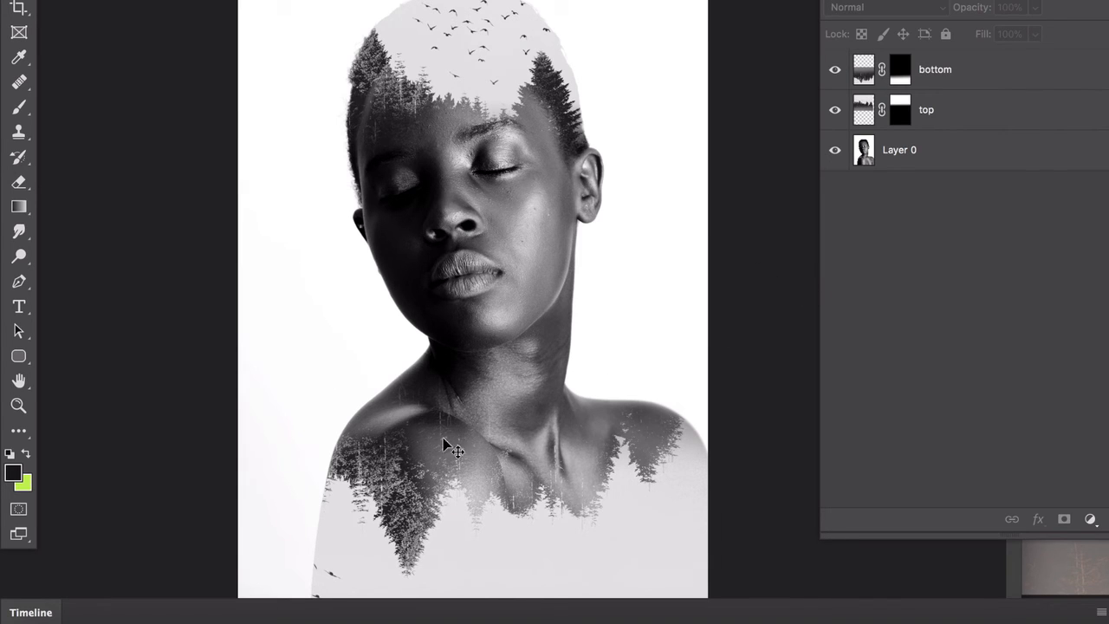
# - Select the white background around the figure on Layer 0 with the Magic Wand at tolerance 22
pyautogui.click(935, 163)
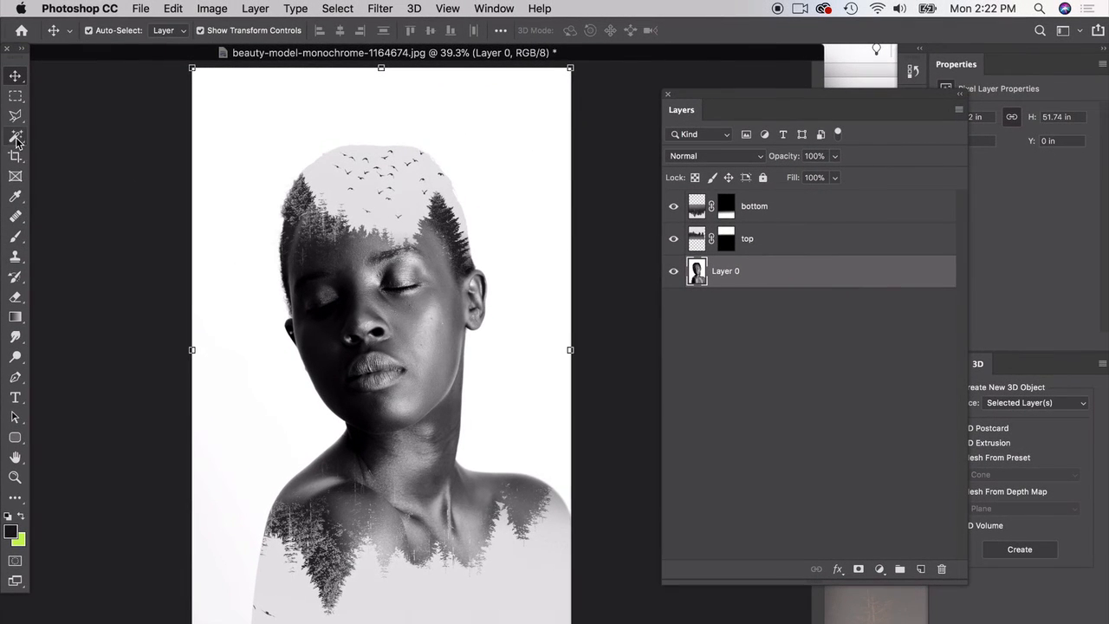
pyautogui.click(15, 139)
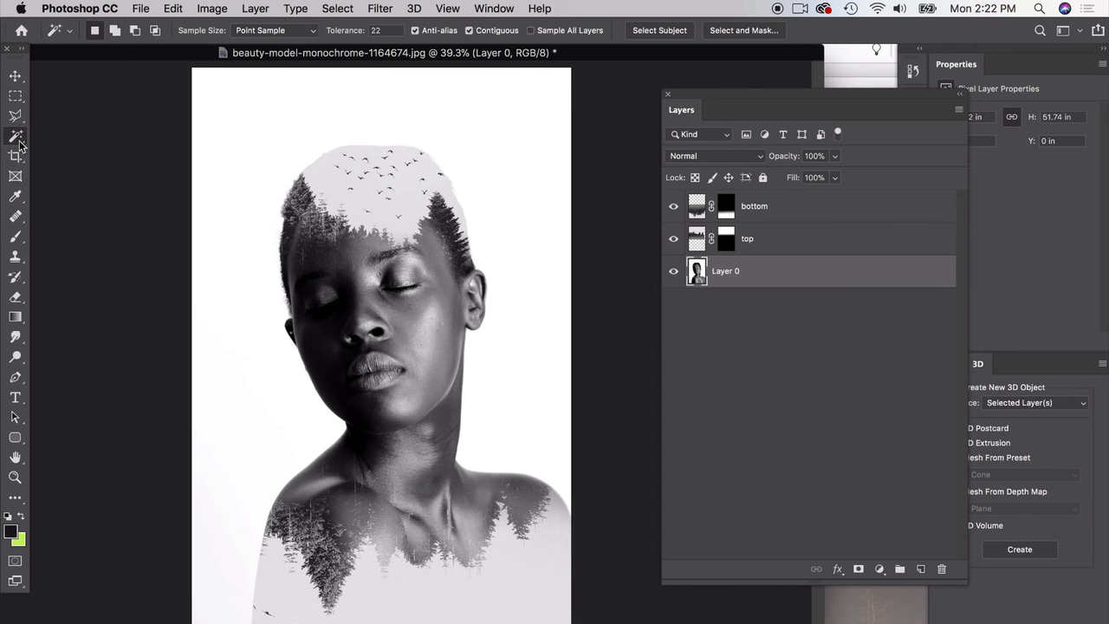
pyautogui.click(256, 145)
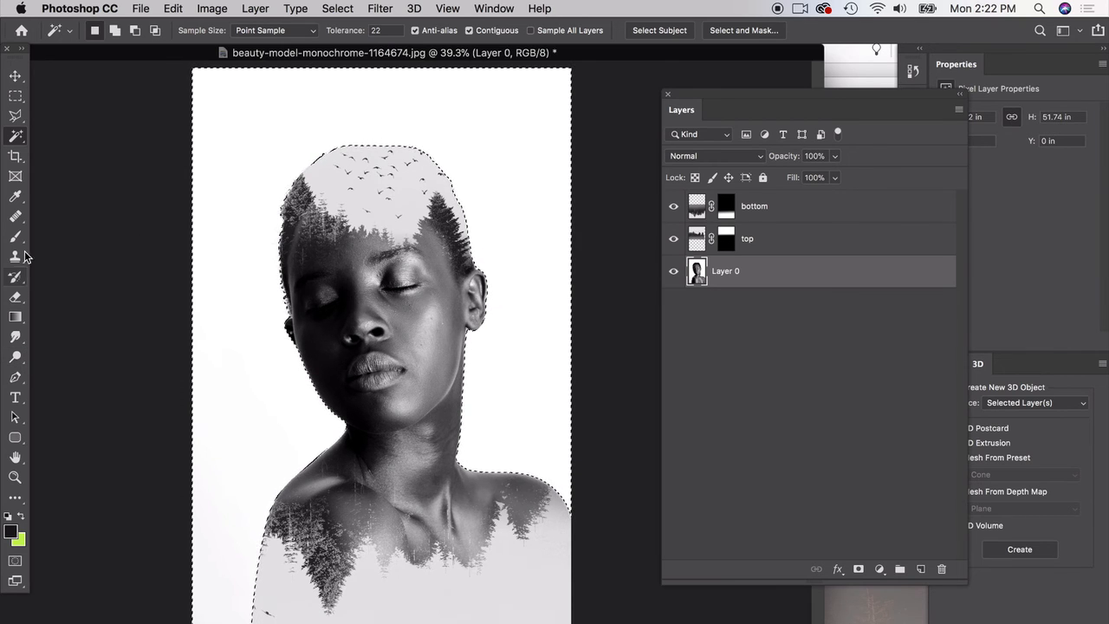
# - Sample the light grey forest sky in the lower body, fill the selected background with it, and clear the selection
pyautogui.click(15, 196)
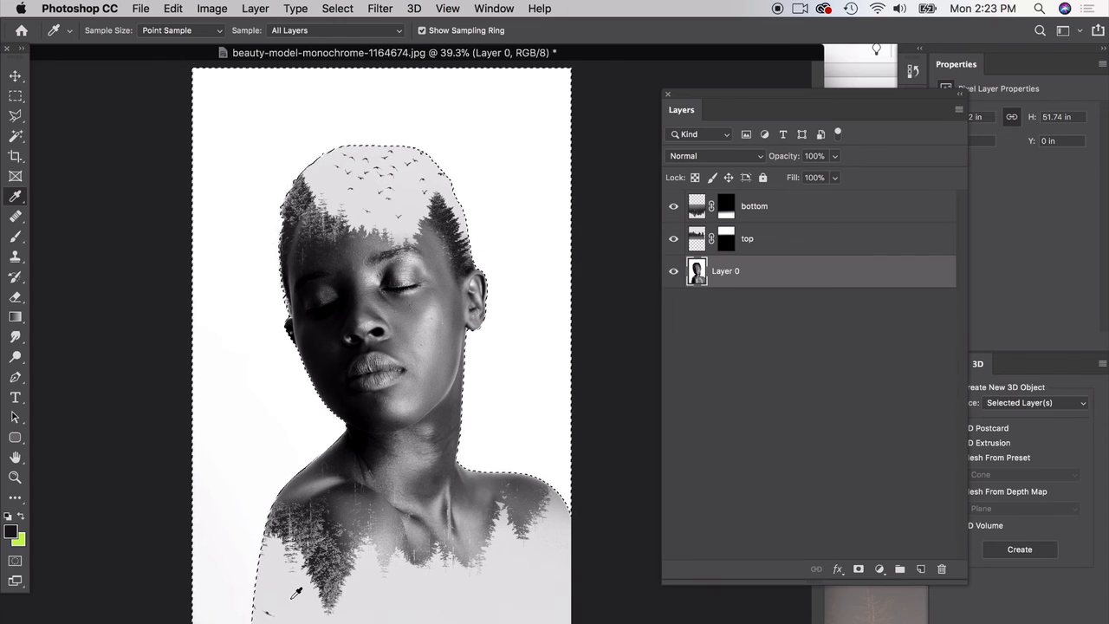
pyautogui.click(293, 596)
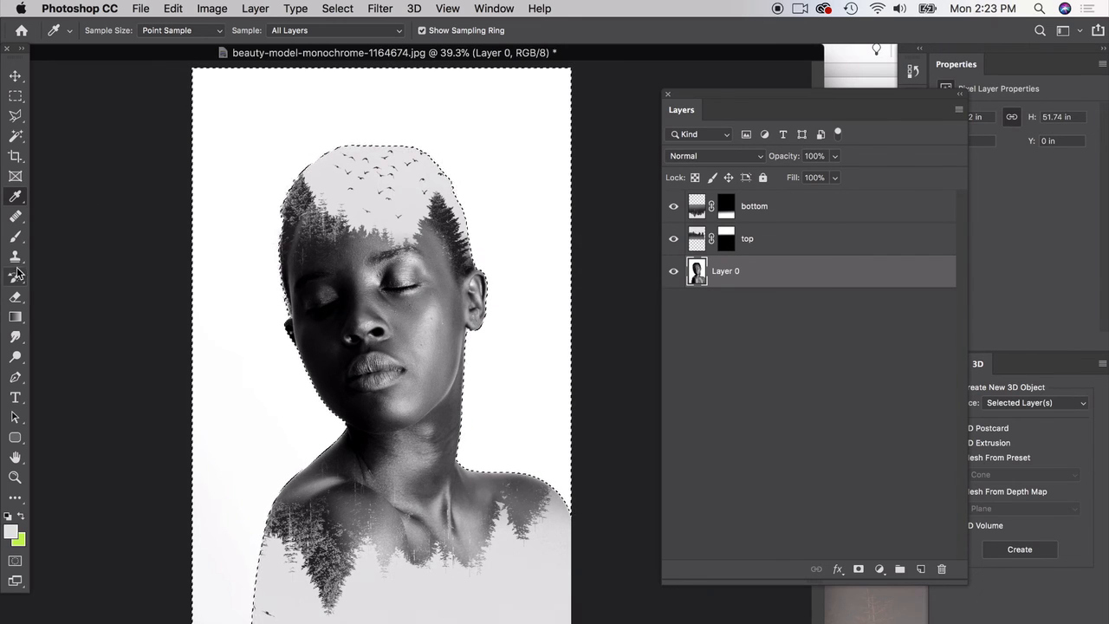
pyautogui.moveTo(14, 317); pyautogui.dragTo(73, 327)
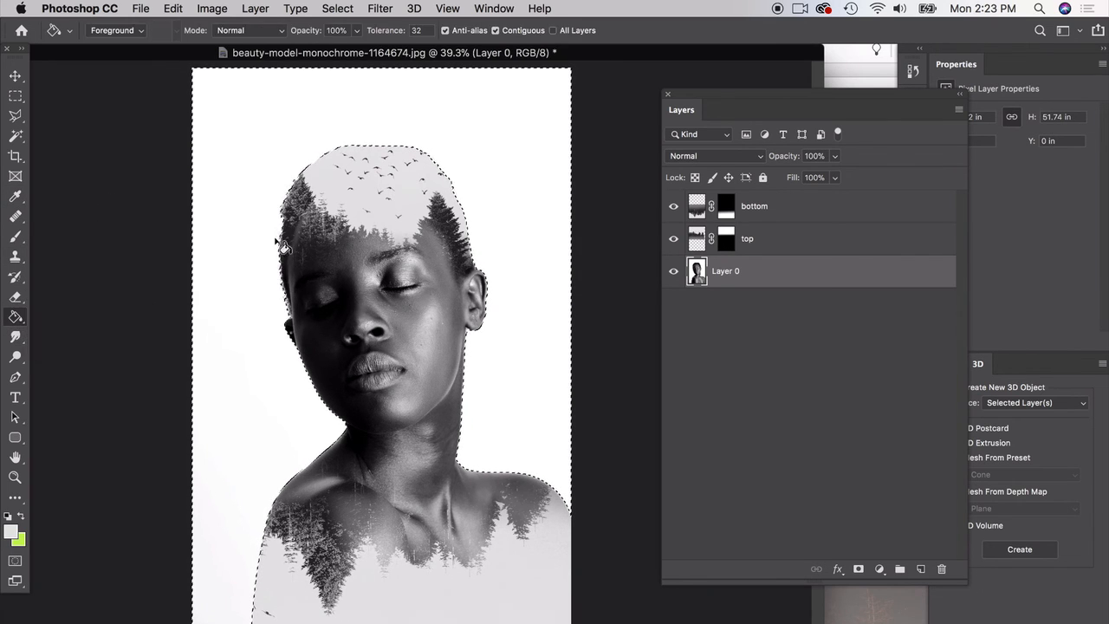
pyautogui.click(235, 189)
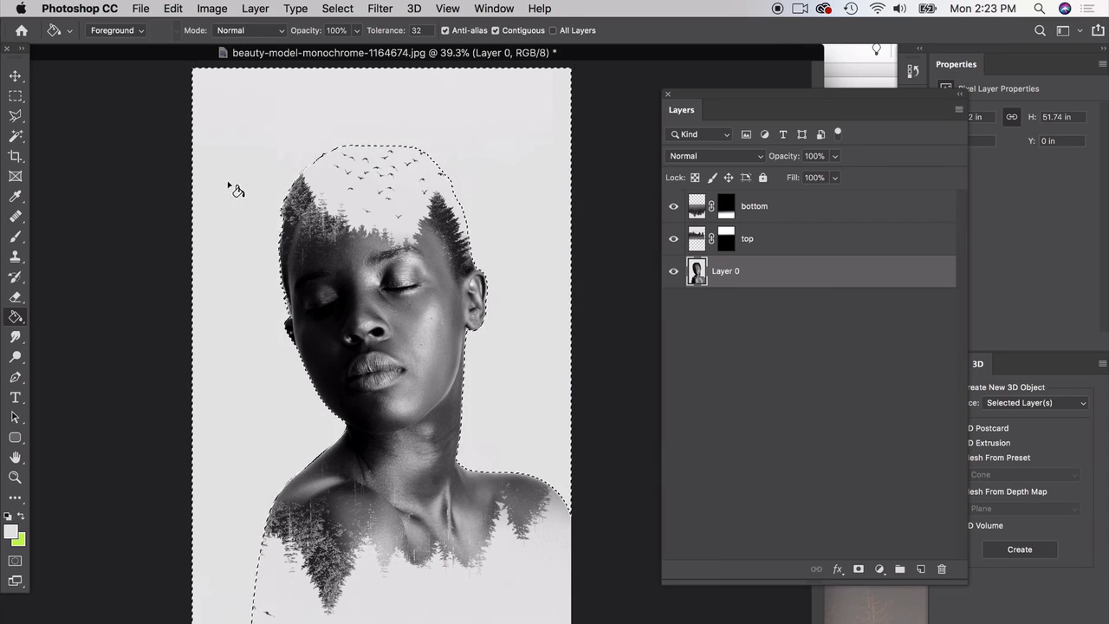
pyautogui.click(15, 95)
pyautogui.press('super+d')
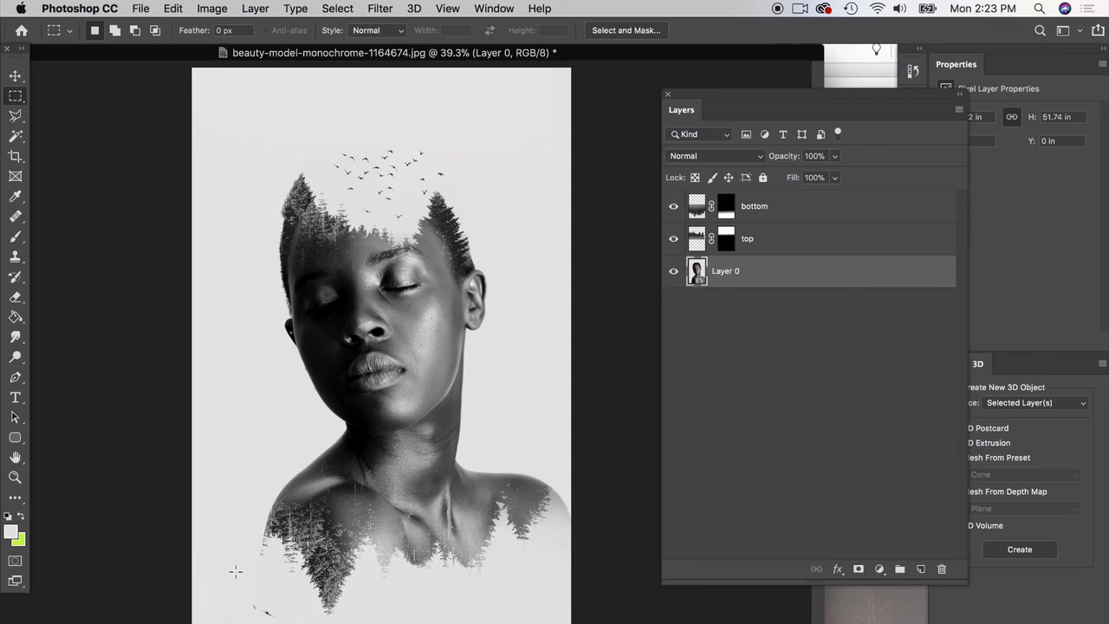
pyautogui.click(16, 76)
pyautogui.click(134, 184)
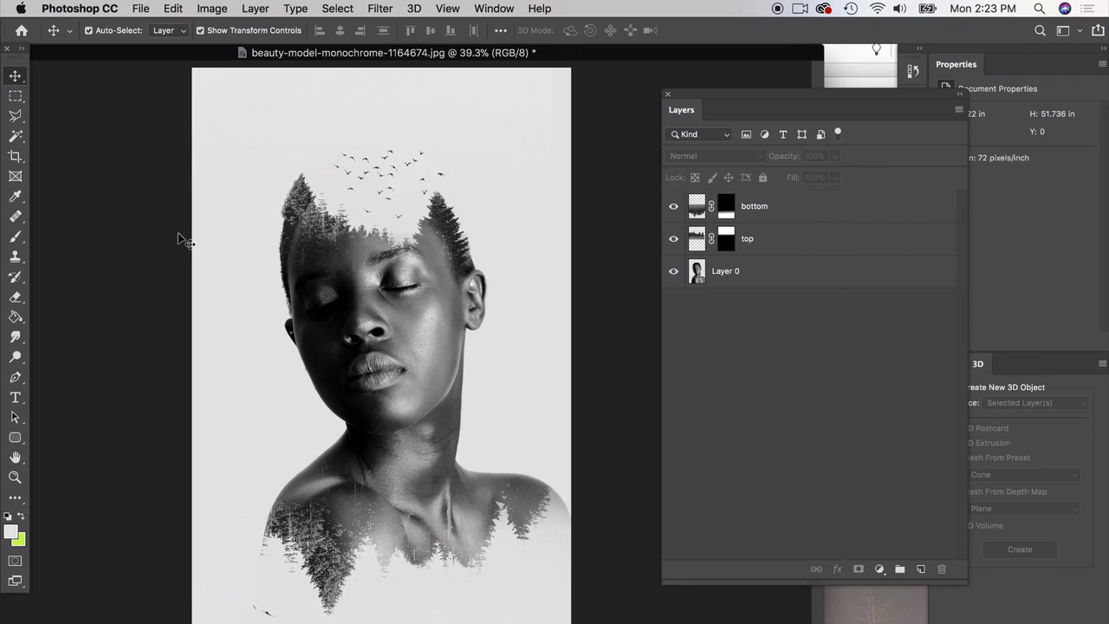
pyautogui.click(311, 572)
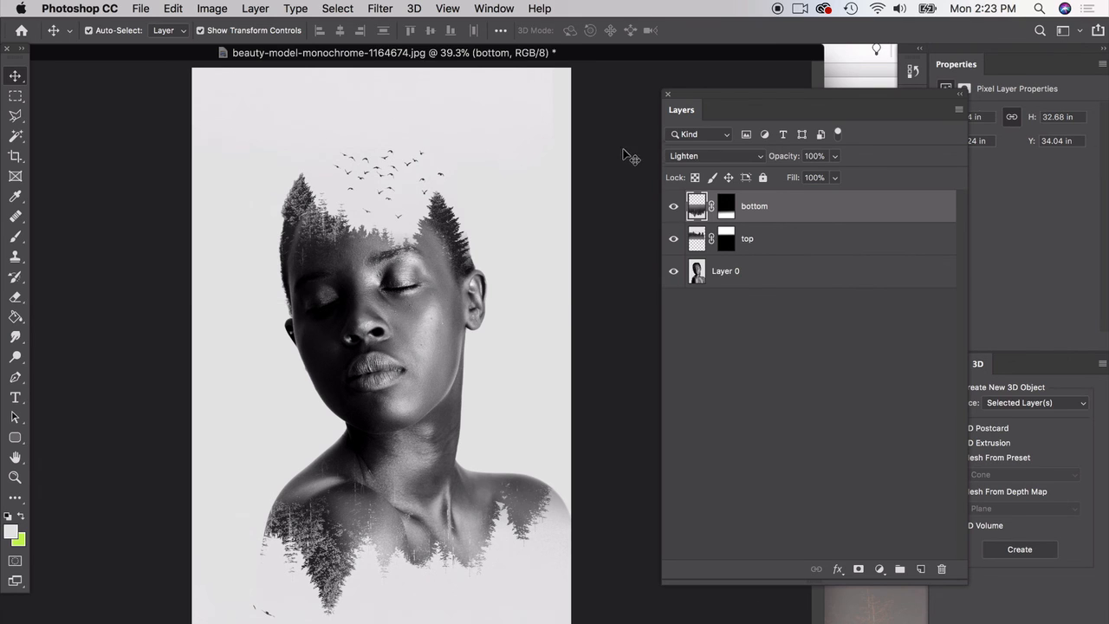
pyautogui.click(586, 172)
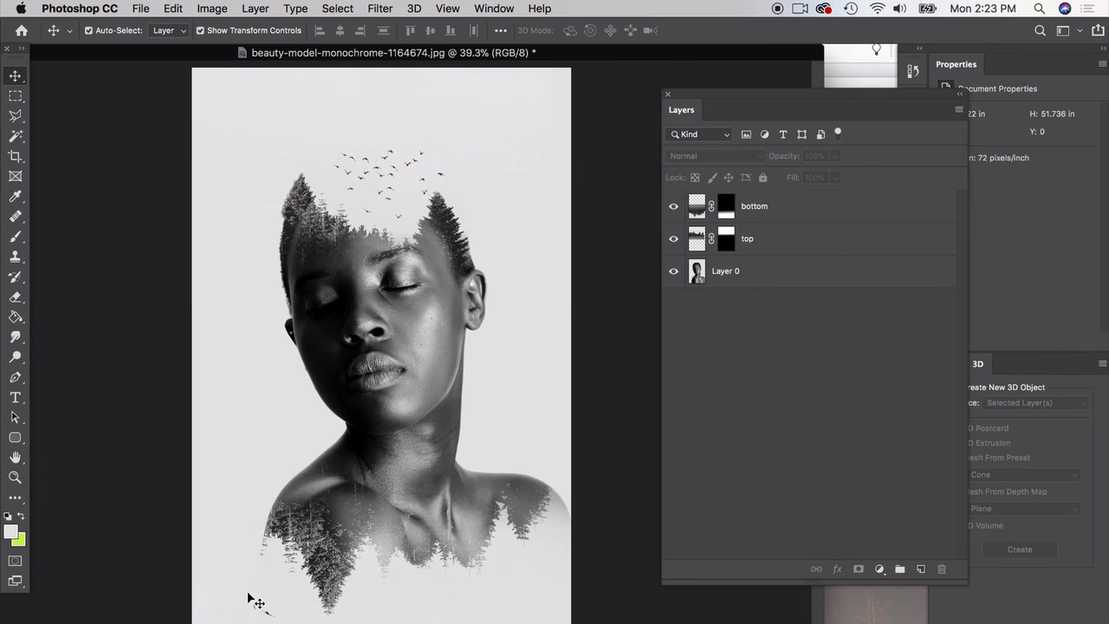